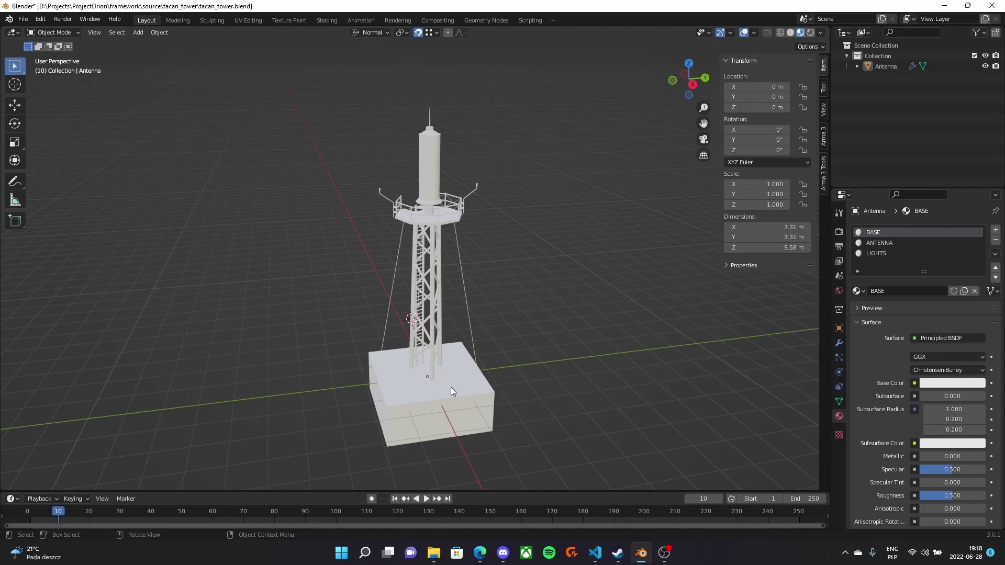
- Examine the TACAN tower model from several angles, from its base up to the antenna
{"action": "mouse_move", "coordinate": [481, 553]}
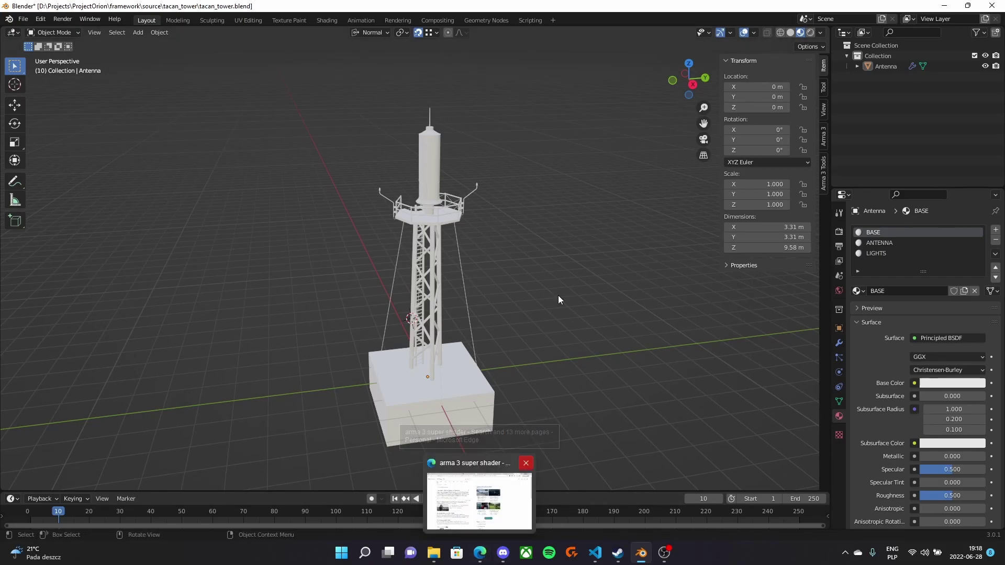
{"action": "middle_click_drag", "start_coordinate": [475, 271], "coordinate": [567, 270]}
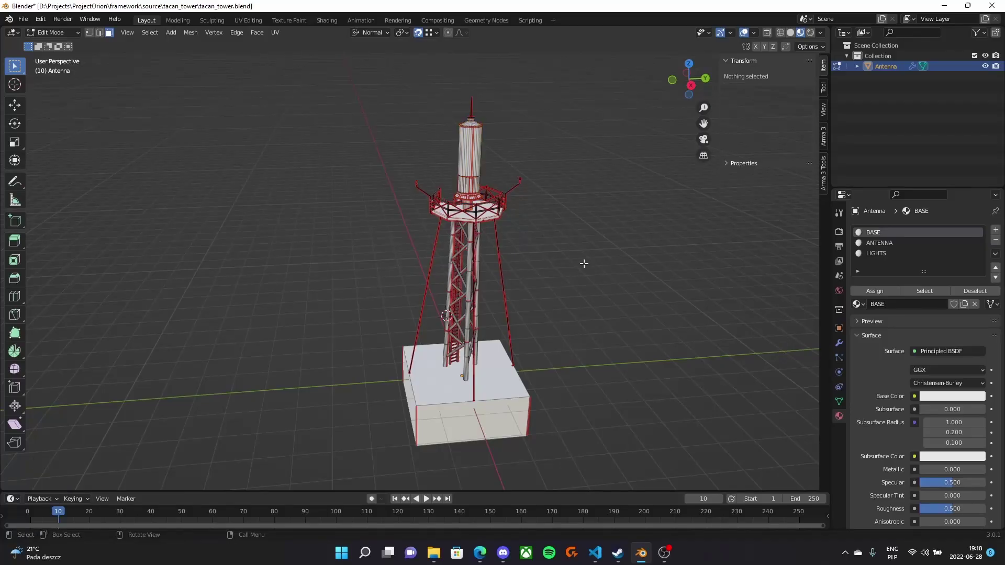
{"action": "mouse_move", "coordinate": [584, 263]}
{"action": "middle_mouse_down"}
{"action": "mouse_move", "coordinate": [492, 235]}
{"action": "mouse_move", "coordinate": [576, 272]}
{"action": "middle_mouse_up"}
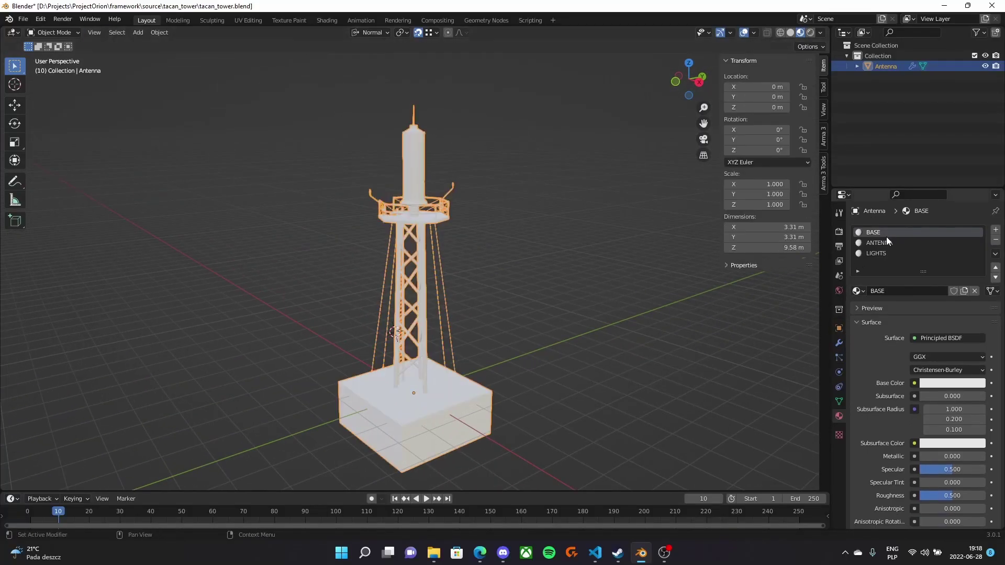
{"action": "middle_click_drag", "start_coordinate": [451, 286], "coordinate": [478, 306]}
{"action": "scroll", "coordinate": [542, 283], "scroll_direction": "up", "scroll_amount": 3}
{"action": "middle_click_drag", "start_coordinate": [541, 283], "coordinate": [520, 190], "text": "shift"}
{"action": "scroll", "coordinate": [530, 247], "scroll_direction": "down", "scroll_amount": 2}
{"action": "middle_click_drag", "start_coordinate": [412, 206], "coordinate": [523, 263]}
- Switch to File Explorer and review the ANTENNA AS, CO, NOHQ and SMDI texture maps in the tacan_tower folder
{"action": "key", "text": "alt+Tab"}
{"action": "left_click_drag", "start_coordinate": [419, 49], "coordinate": [483, 44]}
{"action": "left_click", "coordinate": [677, 256]}
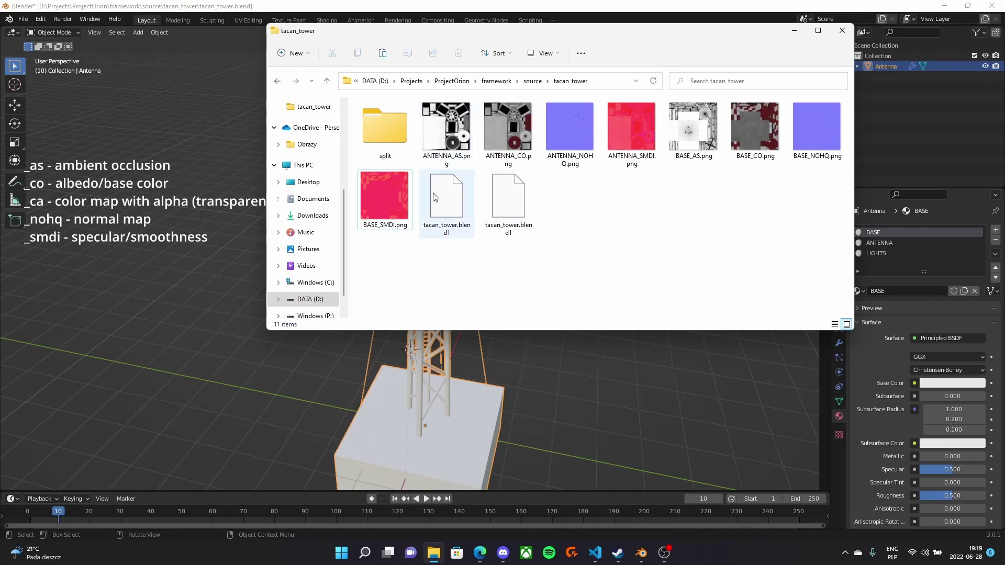
{"action": "left_click", "coordinate": [446, 129]}
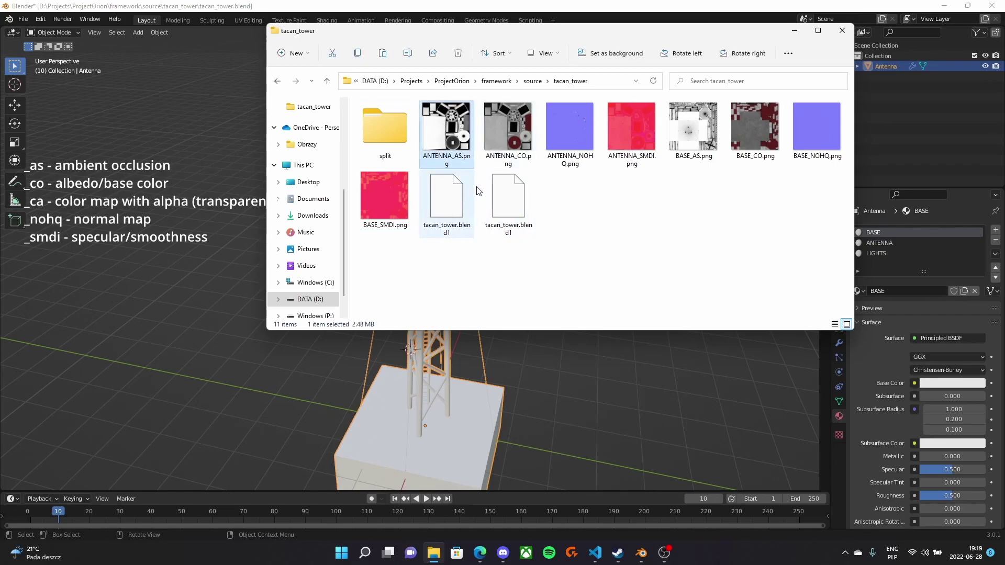
{"action": "left_click", "coordinate": [520, 131]}
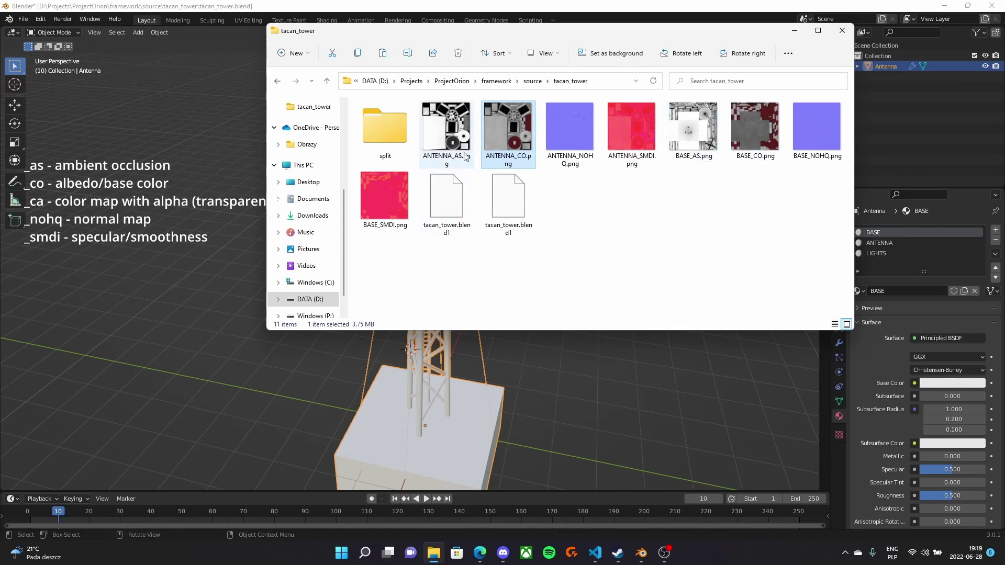
{"action": "left_click", "coordinate": [570, 144]}
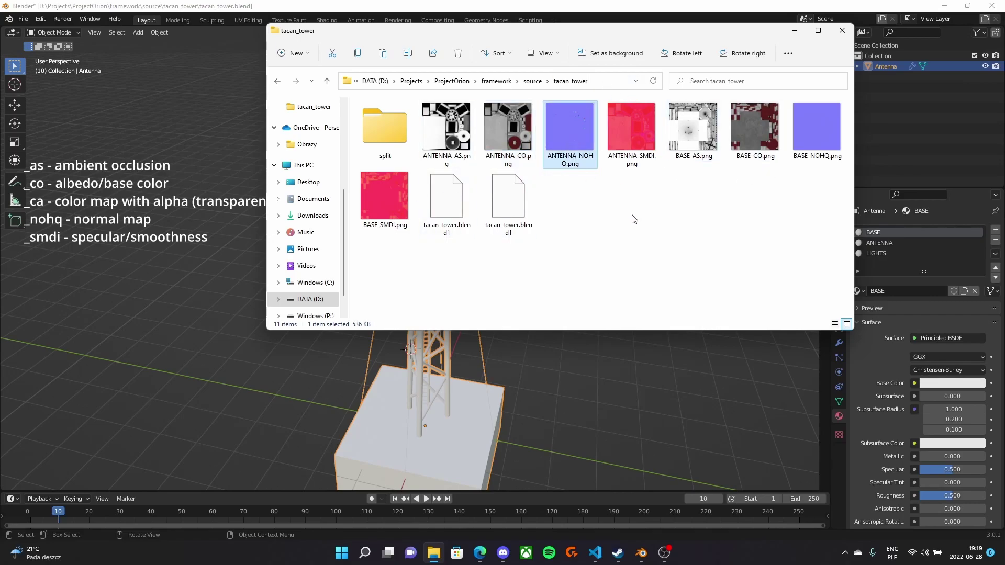
{"action": "left_click", "coordinate": [635, 218]}
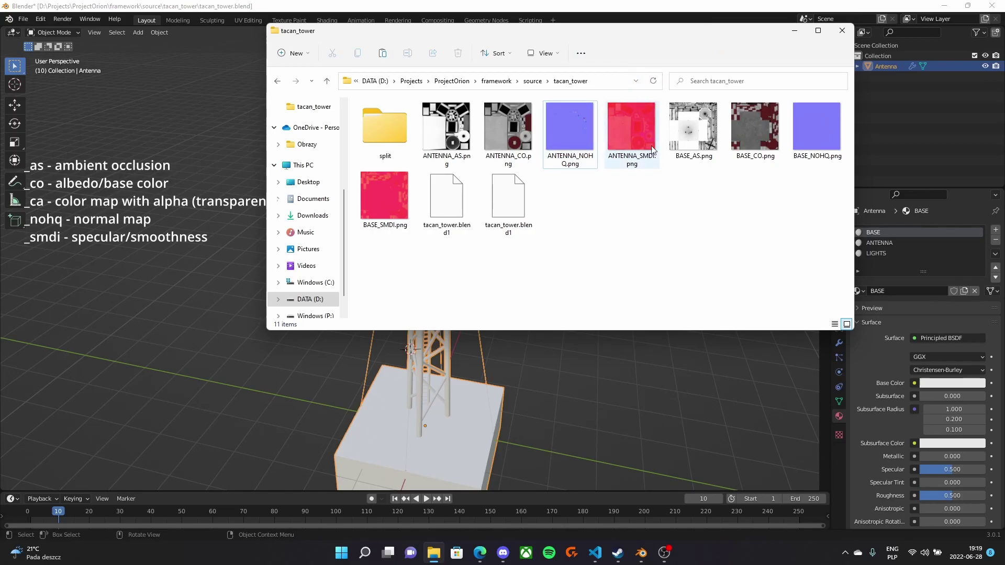
{"action": "left_click", "coordinate": [631, 136]}
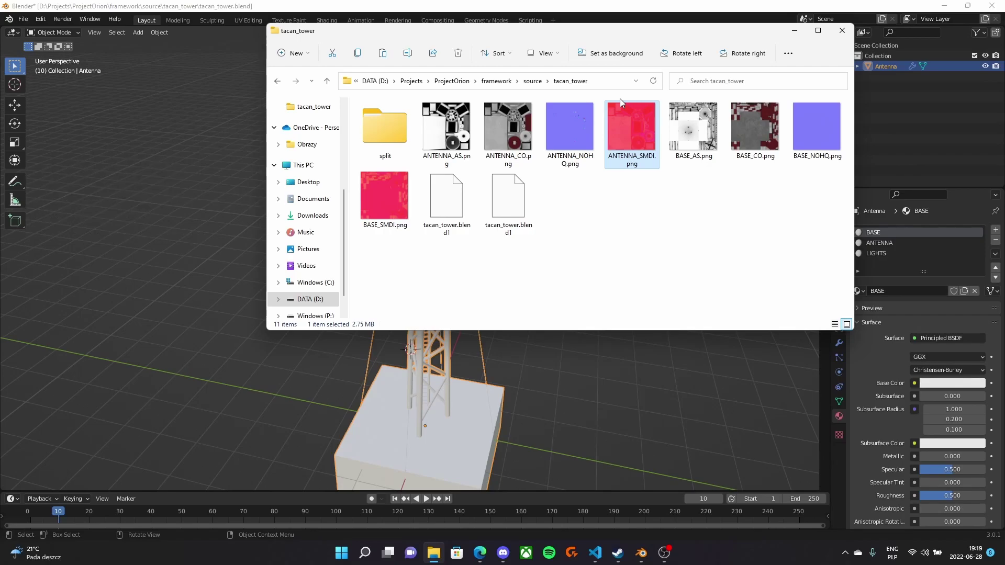
{"action": "left_click", "coordinate": [661, 217]}
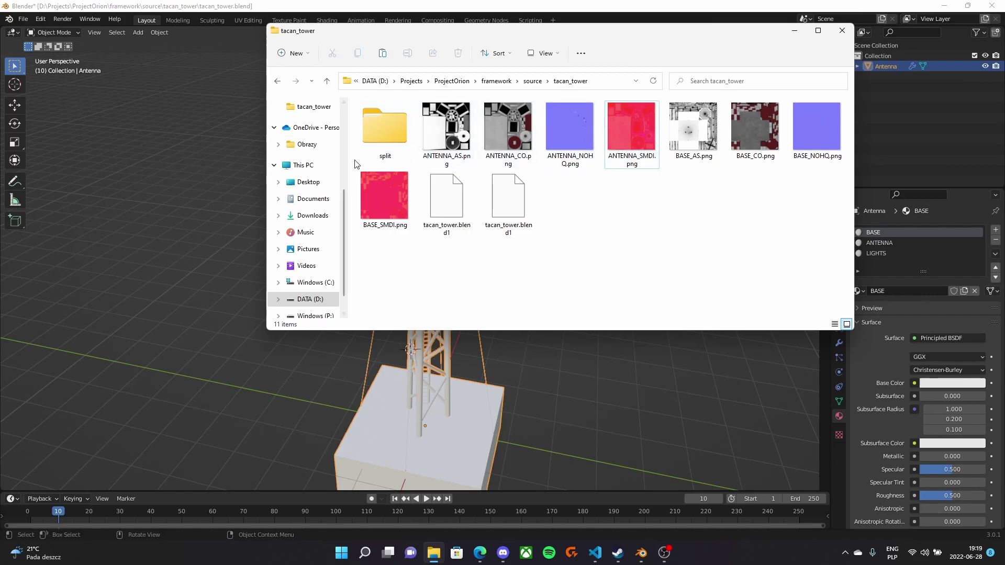
- Open the split folder and view the ANTENNA_SPECULAR.png texture, then close the image viewer
{"action": "double_click", "coordinate": [395, 124]}
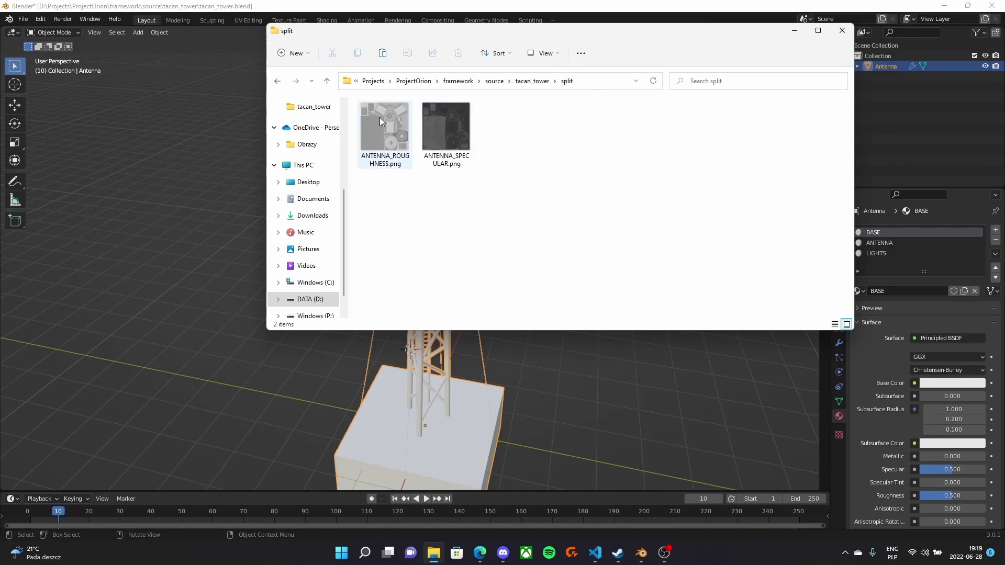
{"action": "left_click_drag", "start_coordinate": [530, 152], "coordinate": [382, 120]}
{"action": "left_click", "coordinate": [487, 242]}
{"action": "double_click", "coordinate": [459, 129]}
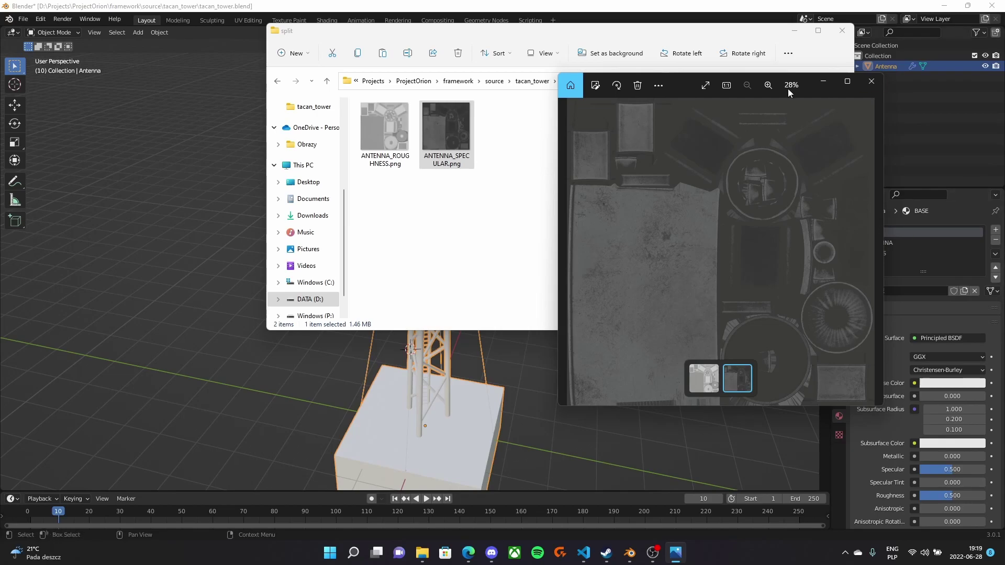
{"action": "left_click", "coordinate": [871, 81]}
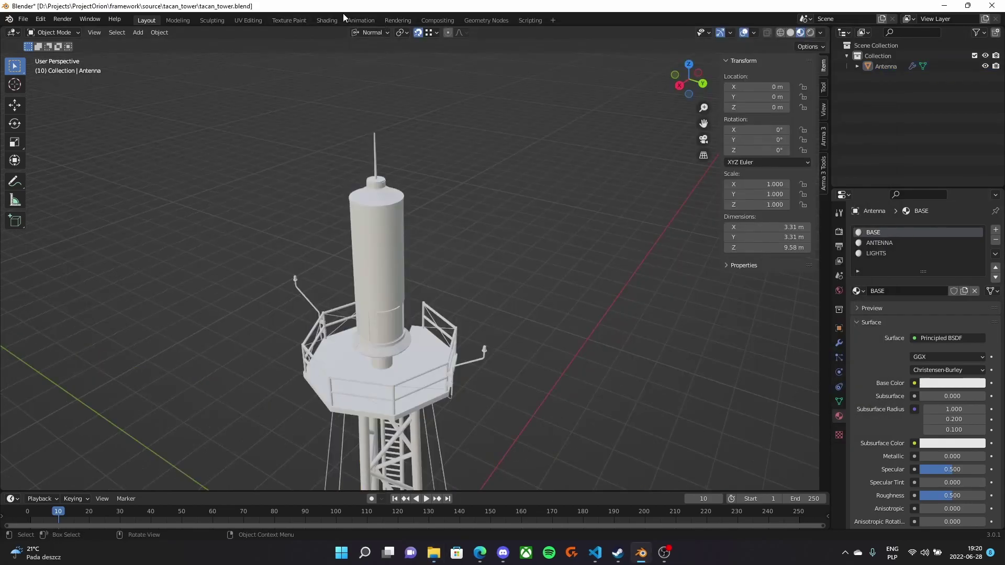
- Switch Blender to the Shading workspace and enlarge the node editor around the BASE material's Principled BSDF node
{"action": "left_click", "coordinate": [325, 20]}
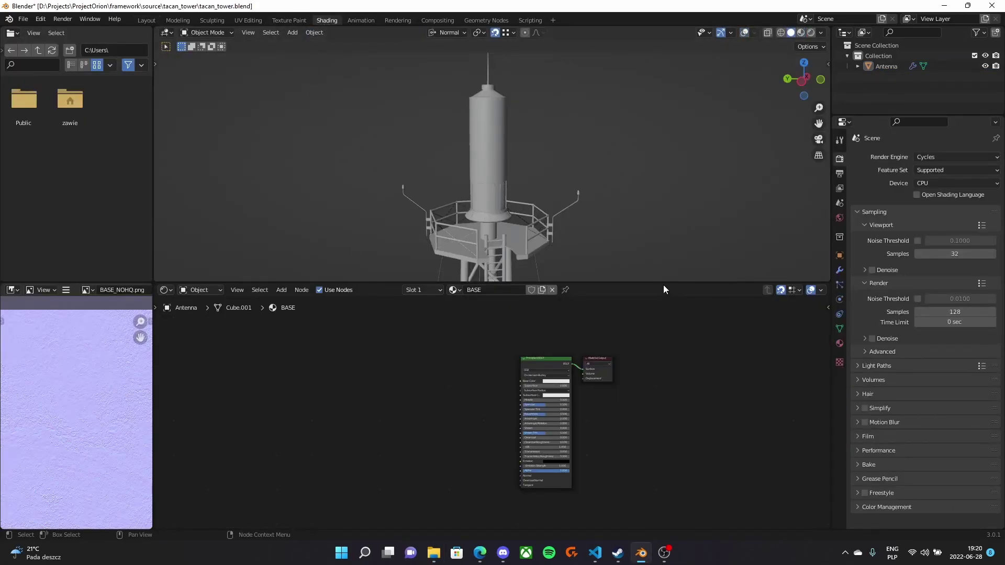
{"action": "left_click_drag", "start_coordinate": [663, 285], "coordinate": [602, 191]}
{"action": "scroll", "coordinate": [599, 231], "scroll_direction": "up", "scroll_amount": 5}
{"action": "middle_click_drag", "start_coordinate": [490, 268], "coordinate": [597, 280]}
{"action": "scroll", "coordinate": [582, 279], "scroll_direction": "down", "scroll_amount": 2}
{"action": "middle_click_drag", "start_coordinate": [377, 288], "coordinate": [359, 283]}
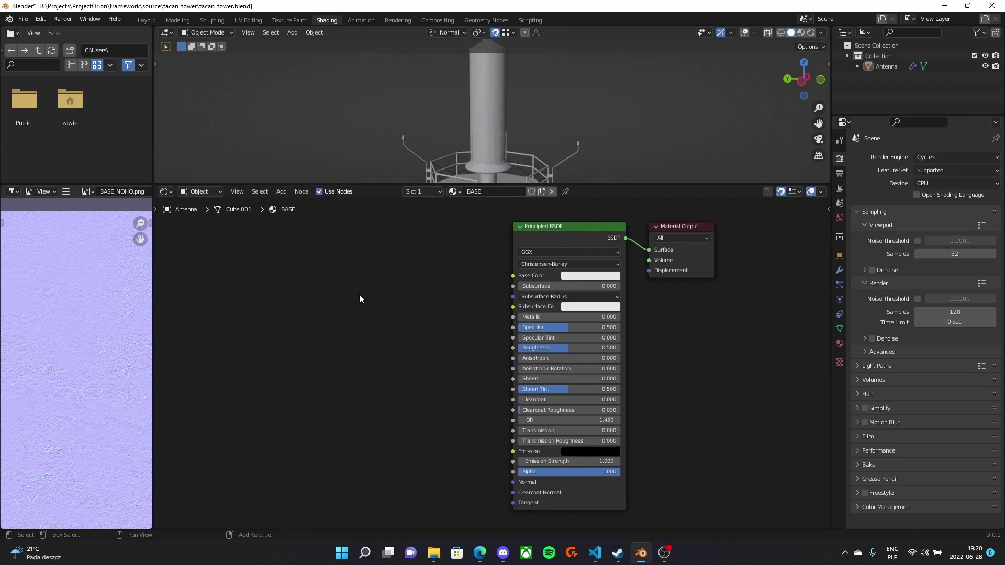
{"action": "key", "text": "shift+a"}
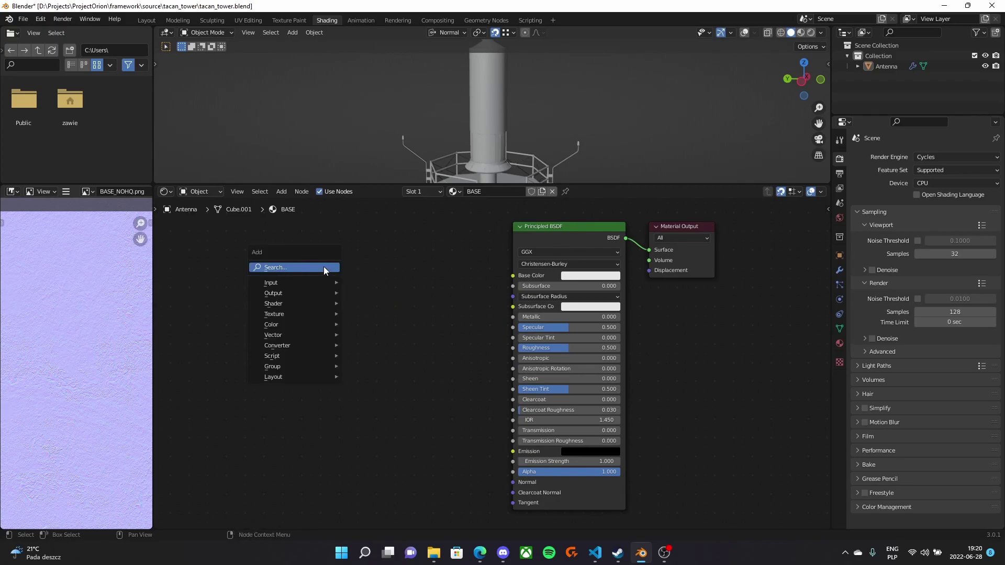
{"action": "left_click", "coordinate": [325, 268]}
{"action": "type", "text": "image"}
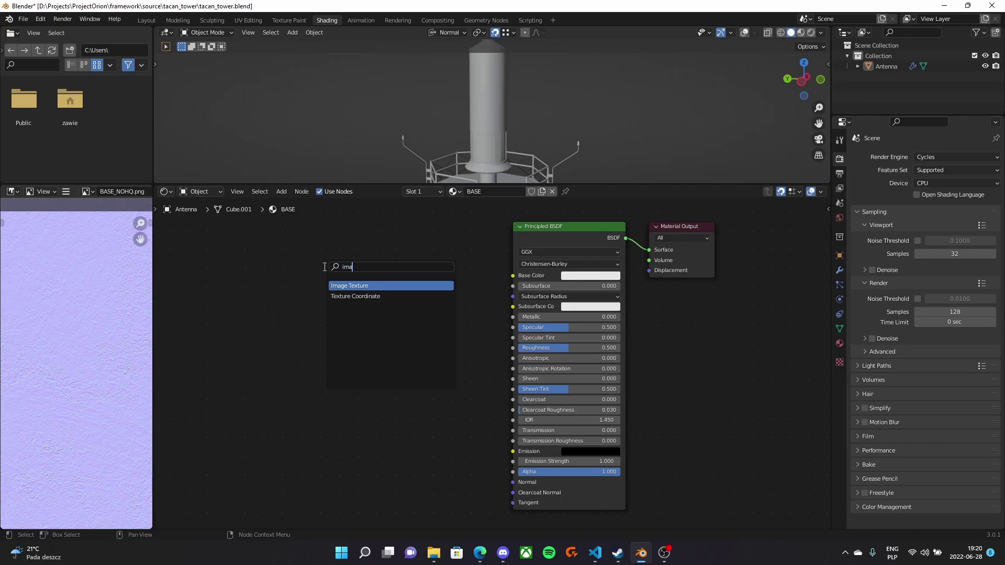
{"action": "key", "text": "Return"}
{"action": "left_click", "coordinate": [300, 250]}
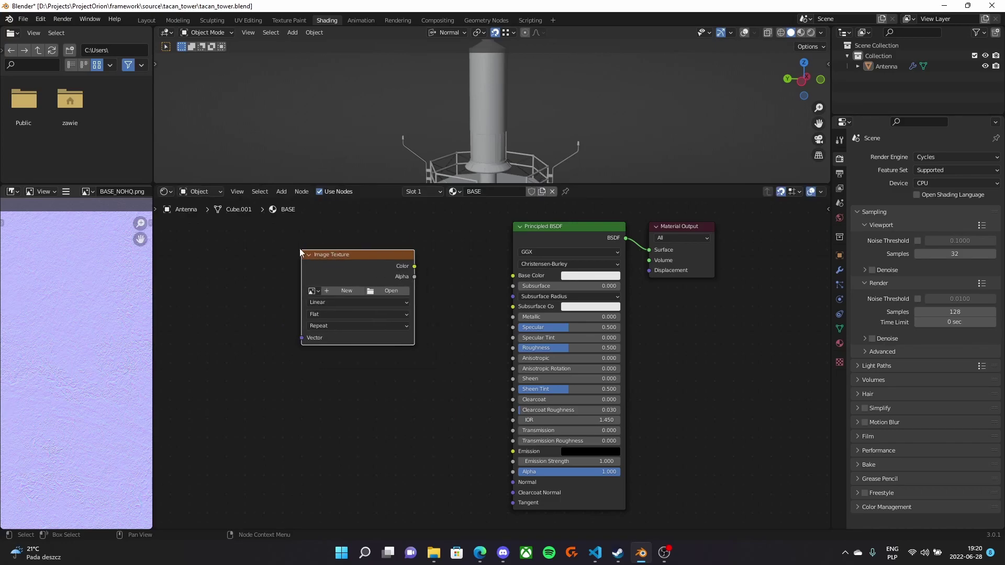
{"action": "left_click", "coordinate": [375, 294]}
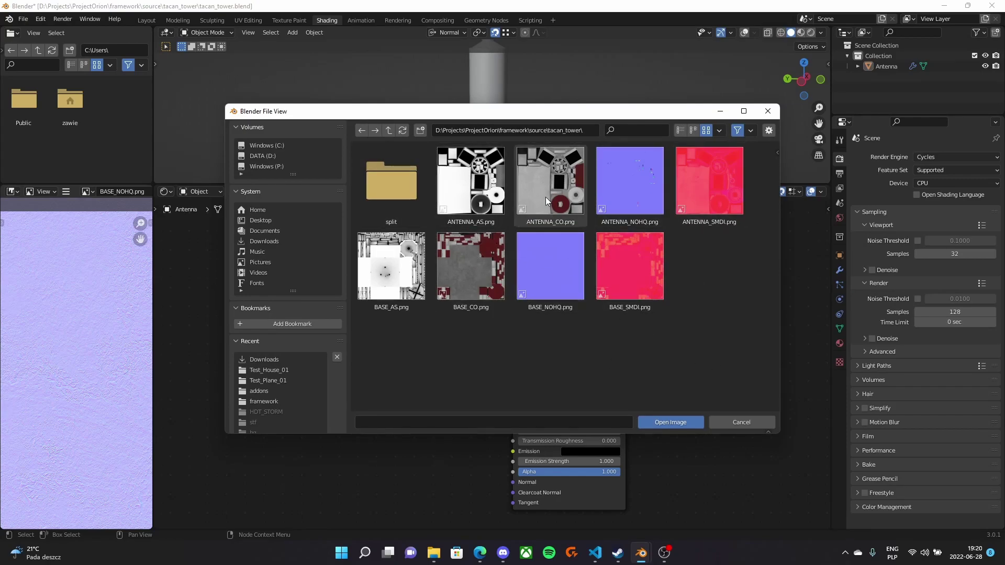
{"action": "left_click_drag", "start_coordinate": [527, 117], "coordinate": [650, 119]}
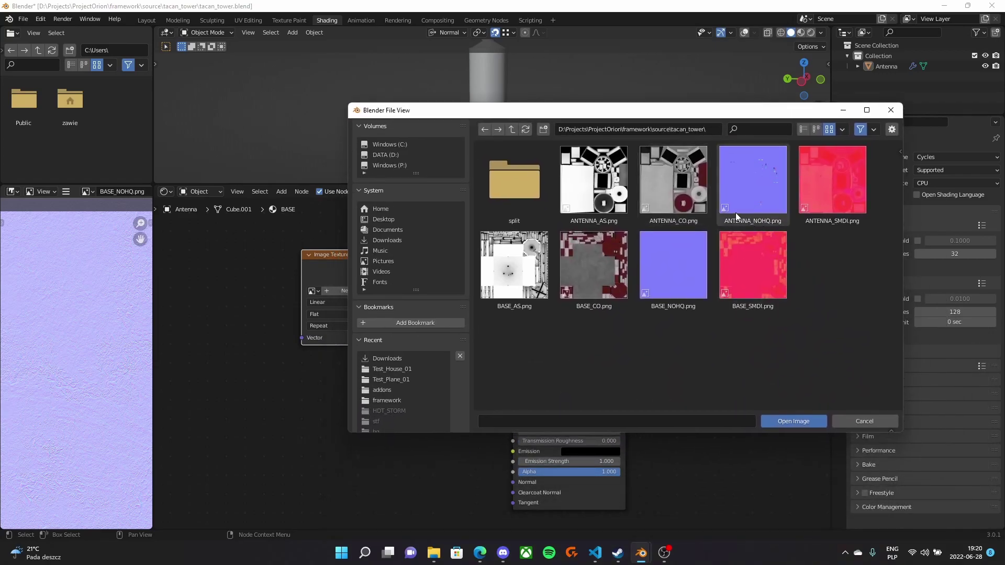
{"action": "left_click", "coordinate": [870, 423]}
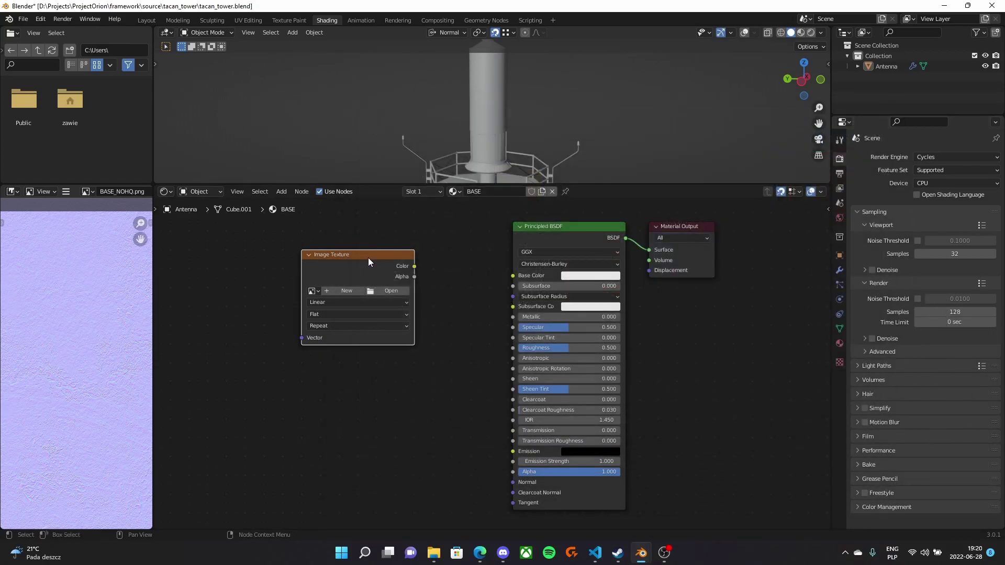
{"action": "key", "text": "x"}
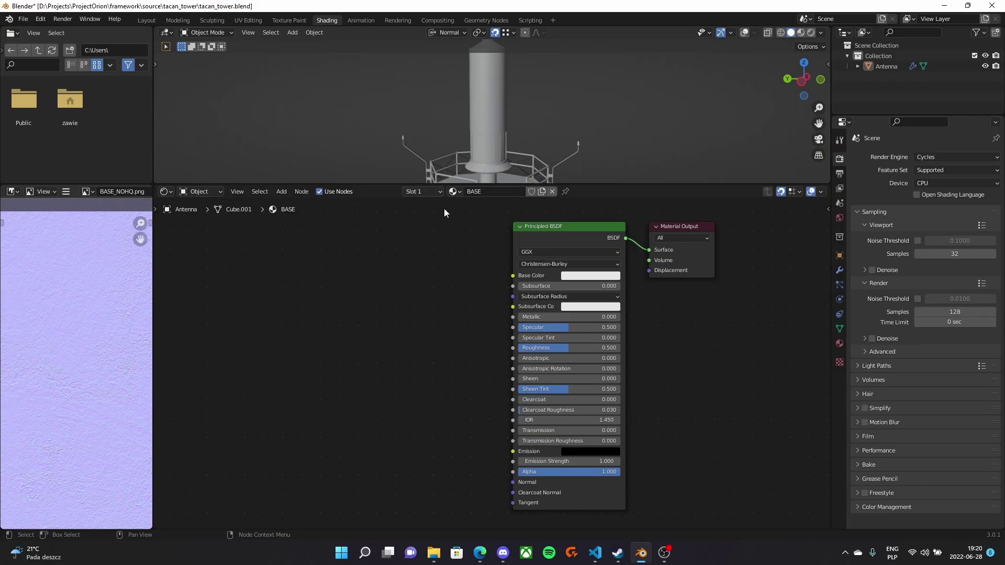
- Switch to the ANTENNA material in Slot 2 and add an Image Texture node beside the Principled BSDF
{"action": "left_click", "coordinate": [430, 196]}
{"action": "left_click", "coordinate": [397, 224]}
{"action": "key", "text": "shift+a"}
{"action": "left_click", "coordinate": [322, 301]}
{"action": "type", "text": "s"}
{"action": "key", "text": "BackSpace"}
{"action": "type", "text": "im"}
{"action": "key", "text": "Return"}
{"action": "left_click", "coordinate": [277, 266]}
- Load ANTENNA_CO.png into the Image Texture node and connect its Color output to the Principled BSDF's Base Color
{"action": "left_click", "coordinate": [362, 304]}
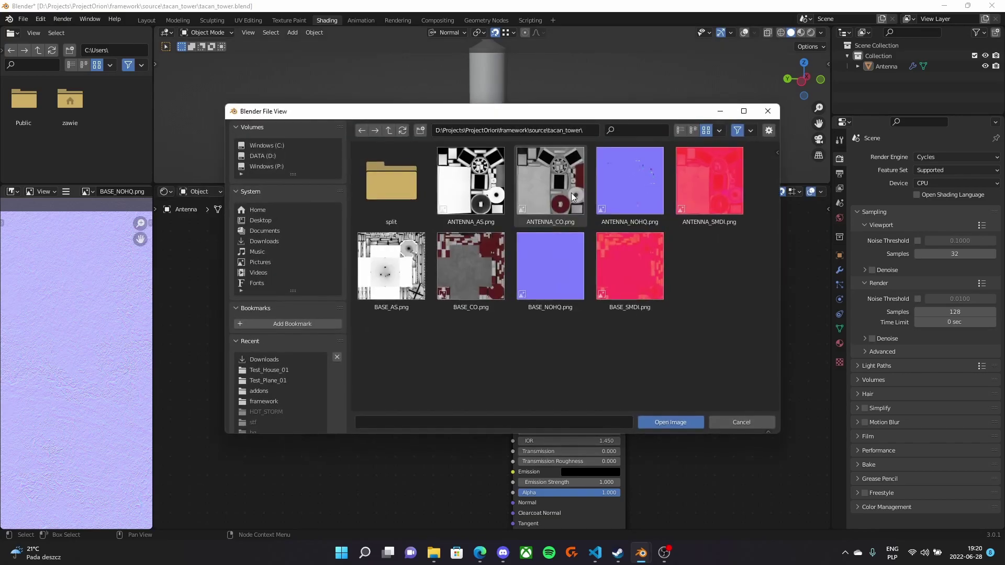
{"action": "double_click", "coordinate": [540, 181]}
{"action": "left_click_drag", "start_coordinate": [386, 276], "coordinate": [512, 280]}
- Enlarge the 3D viewport in Material Preview shading and set its lighting strength to about 0.76
{"action": "scroll", "coordinate": [563, 140], "scroll_direction": "down", "scroll_amount": 3}
{"action": "scroll", "coordinate": [565, 139], "scroll_direction": "up", "scroll_amount": 5}
{"action": "middle_click_drag", "start_coordinate": [587, 115], "coordinate": [631, 61], "text": "shift"}
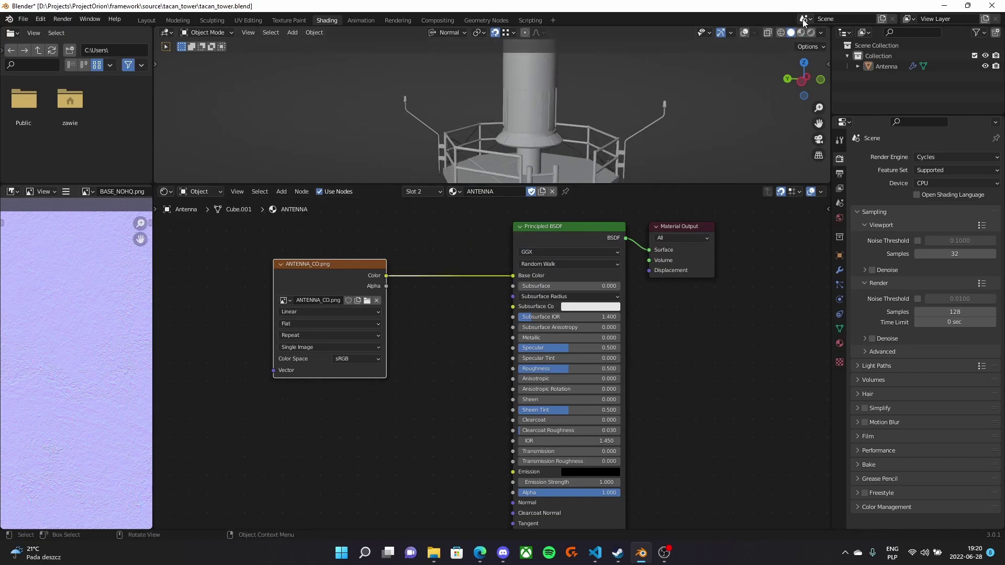
{"action": "left_click", "coordinate": [801, 33]}
{"action": "mouse_move", "coordinate": [615, 108]}
{"action": "middle_mouse_down"}
{"action": "mouse_move", "coordinate": [568, 100]}
{"action": "mouse_move", "coordinate": [633, 120]}
{"action": "middle_mouse_up"}
{"action": "left_click_drag", "start_coordinate": [662, 184], "coordinate": [665, 289]}
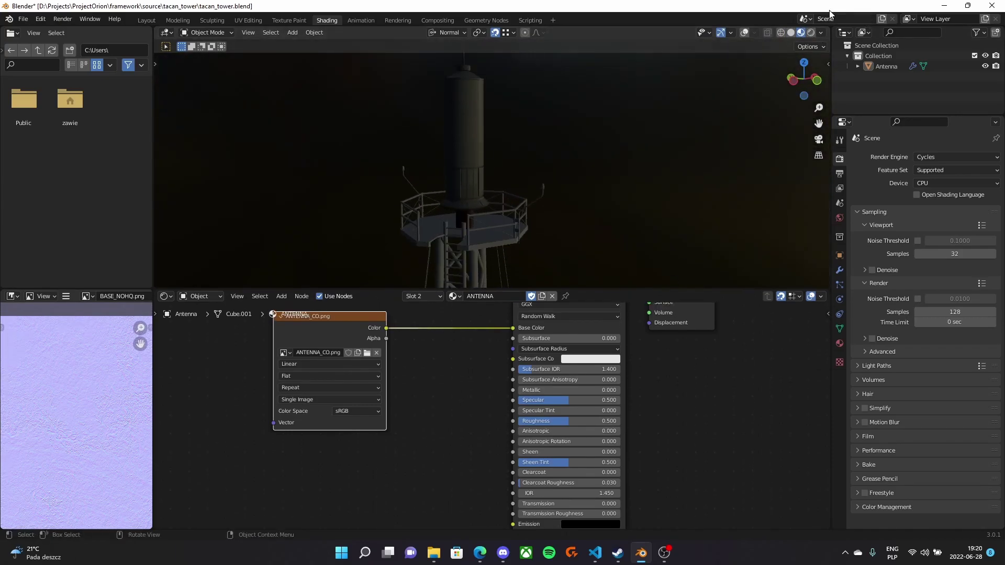
{"action": "left_click", "coordinate": [822, 33]}
{"action": "left_click_drag", "start_coordinate": [784, 159], "coordinate": [821, 158]}
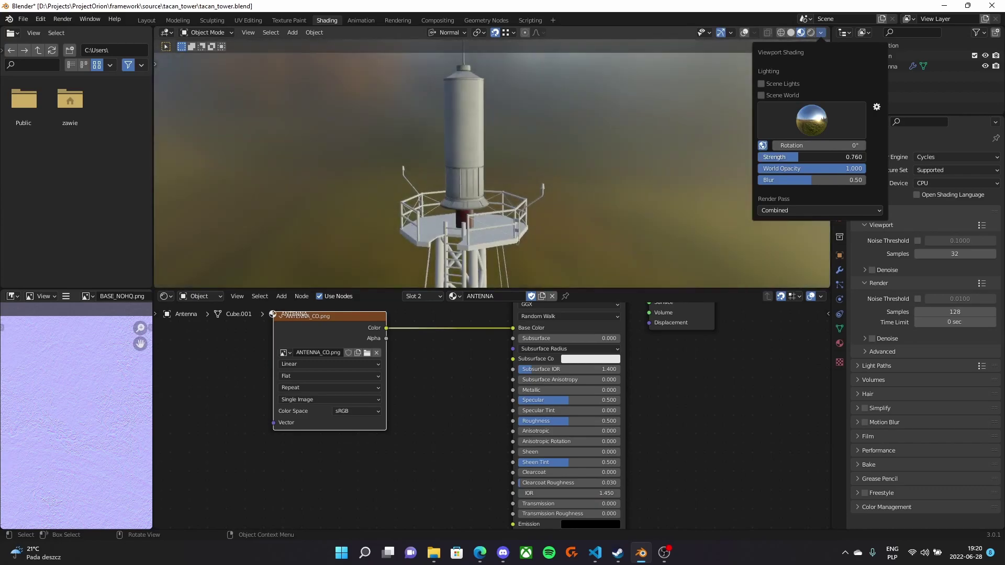
- Inspect the color texture on the antenna cylinder and platform from several angles and distances
{"action": "scroll", "coordinate": [511, 194], "scroll_direction": "up", "scroll_amount": 6}
{"action": "middle_click_drag", "start_coordinate": [588, 174], "coordinate": [514, 156]}
{"action": "scroll", "coordinate": [557, 143], "scroll_direction": "down", "scroll_amount": 2}
{"action": "scroll", "coordinate": [558, 143], "scroll_direction": "down", "scroll_amount": 1}
{"action": "scroll", "coordinate": [515, 156], "scroll_direction": "down", "scroll_amount": 2}
{"action": "middle_click_drag", "start_coordinate": [494, 231], "coordinate": [505, 154], "text": "shift"}
{"action": "mouse_move", "coordinate": [505, 154]}
{"action": "middle_mouse_down"}
{"action": "mouse_move", "coordinate": [560, 152]}
{"action": "mouse_move", "coordinate": [566, 171]}
{"action": "mouse_move", "coordinate": [545, 194]}
{"action": "mouse_move", "coordinate": [487, 168]}
{"action": "mouse_move", "coordinate": [500, 146]}
{"action": "middle_mouse_up"}
{"action": "scroll", "coordinate": [527, 152], "scroll_direction": "up", "scroll_amount": 6}
{"action": "scroll", "coordinate": [554, 198], "scroll_direction": "up", "scroll_amount": 3}
{"action": "scroll", "coordinate": [554, 197], "scroll_direction": "down", "scroll_amount": 4}
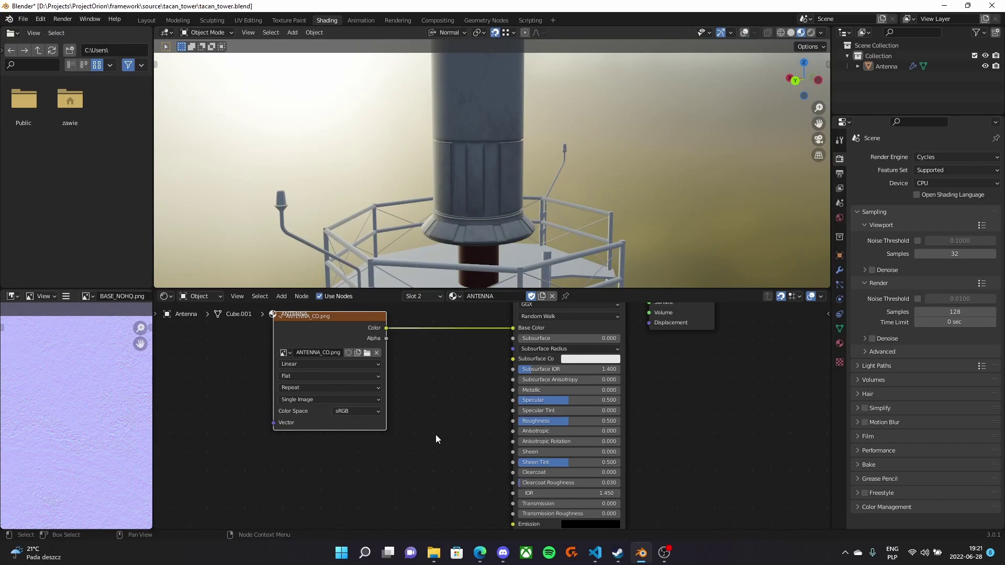
- Duplicate the ANTENNA_CO.png texture node and place the copy below the original
{"action": "scroll", "coordinate": [457, 435], "scroll_direction": "down", "scroll_amount": 2}
{"action": "middle_click_drag", "start_coordinate": [449, 479], "coordinate": [417, 414]}
{"action": "scroll", "coordinate": [440, 432], "scroll_direction": "up", "scroll_amount": 1}
{"action": "scroll", "coordinate": [458, 447], "scroll_direction": "down", "scroll_amount": 1}
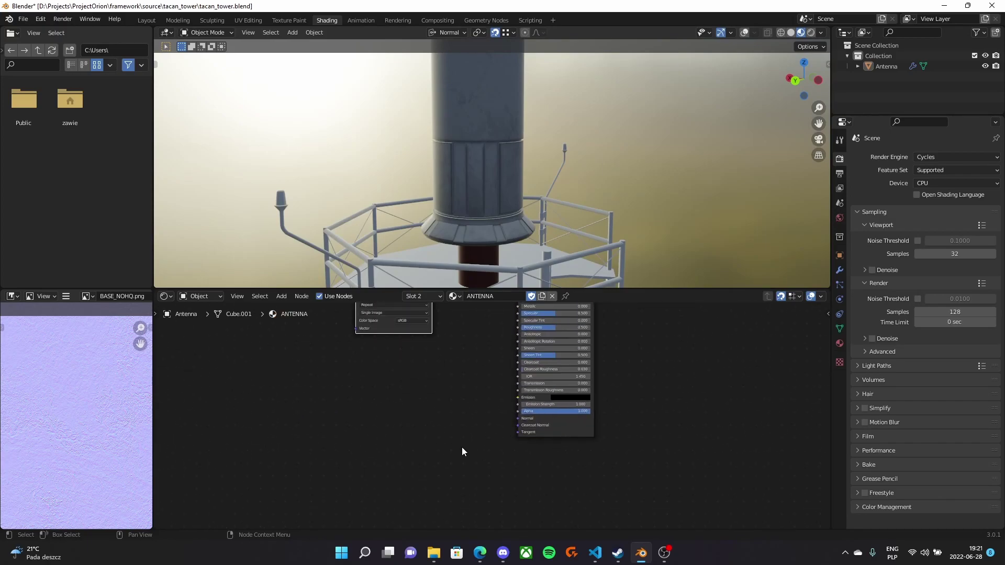
{"action": "scroll", "coordinate": [385, 394], "scroll_direction": "up", "scroll_amount": 2, "text": "shift"}
{"action": "key", "text": "shift+d"}
{"action": "right_click", "coordinate": [351, 511]}
{"action": "scroll", "coordinate": [372, 419], "scroll_direction": "down", "scroll_amount": 3}
{"action": "left_click_drag", "start_coordinate": [403, 345], "coordinate": [393, 446]}
{"action": "right_click", "coordinate": [470, 389]}
{"action": "scroll", "coordinate": [367, 445], "scroll_direction": "up", "scroll_amount": 5}
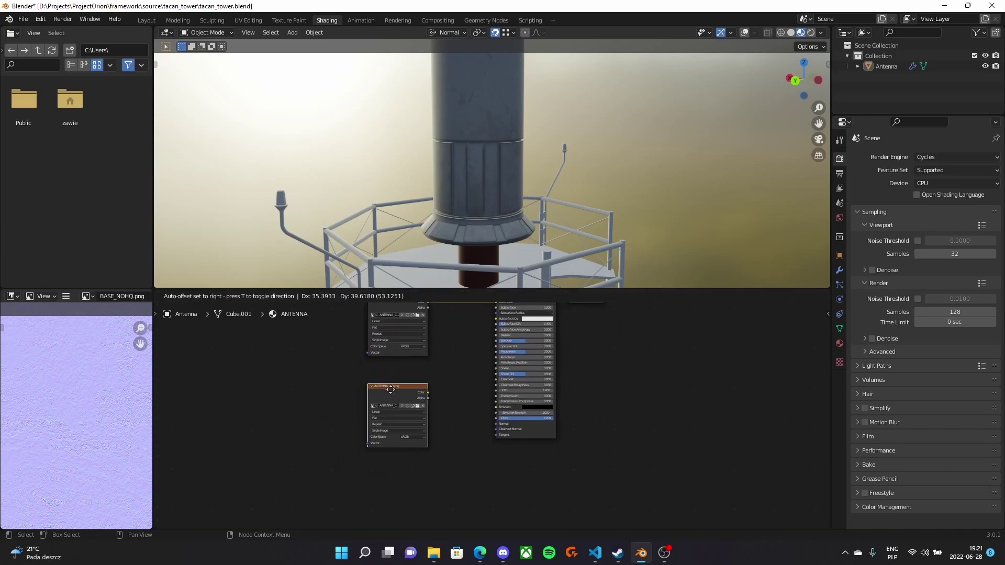
{"action": "scroll", "coordinate": [379, 447], "scroll_direction": "up", "scroll_amount": 2}
- Load ANTENNA_NOHQ.png into the duplicated texture node and connect its Color output to the Principled BSDF's Normal input
{"action": "left_click", "coordinate": [354, 397]}
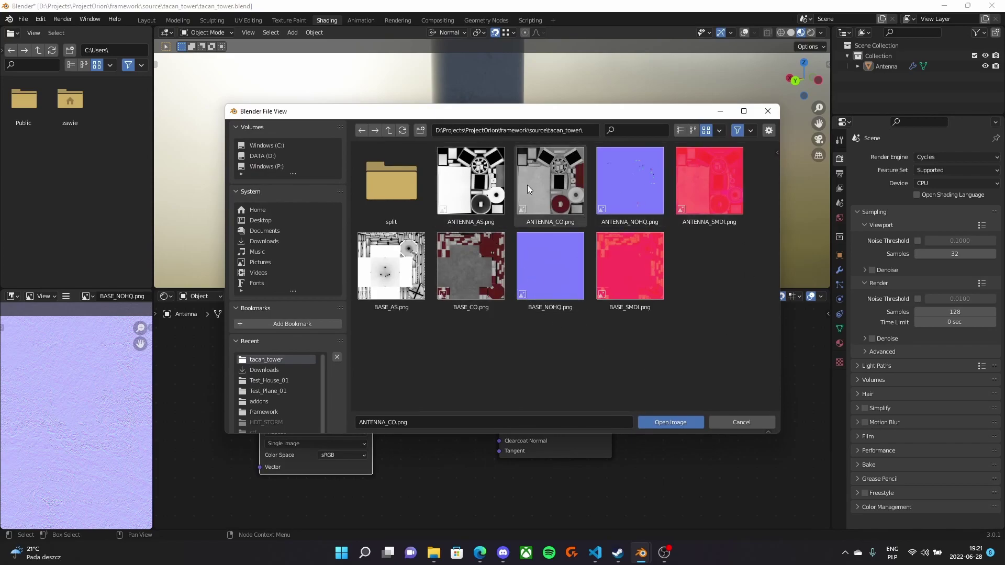
{"action": "double_click", "coordinate": [650, 180]}
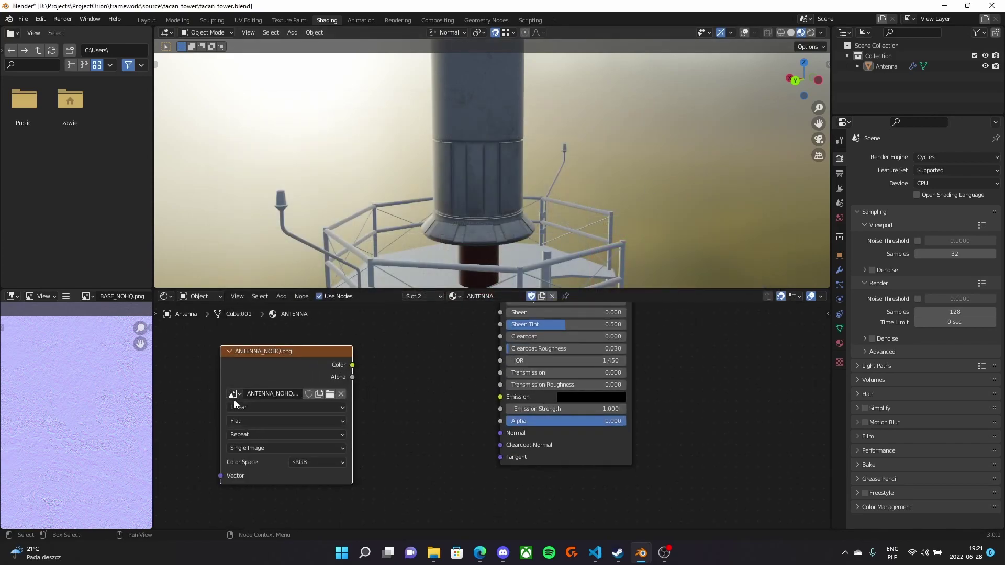
{"action": "left_click_drag", "start_coordinate": [357, 367], "coordinate": [504, 433]}
- Check the normal map's effect on the antenna cylinder and set the ANTENNA_NOHQ.png node's color space to Non-Color
{"action": "middle_click_drag", "start_coordinate": [542, 200], "coordinate": [456, 184]}
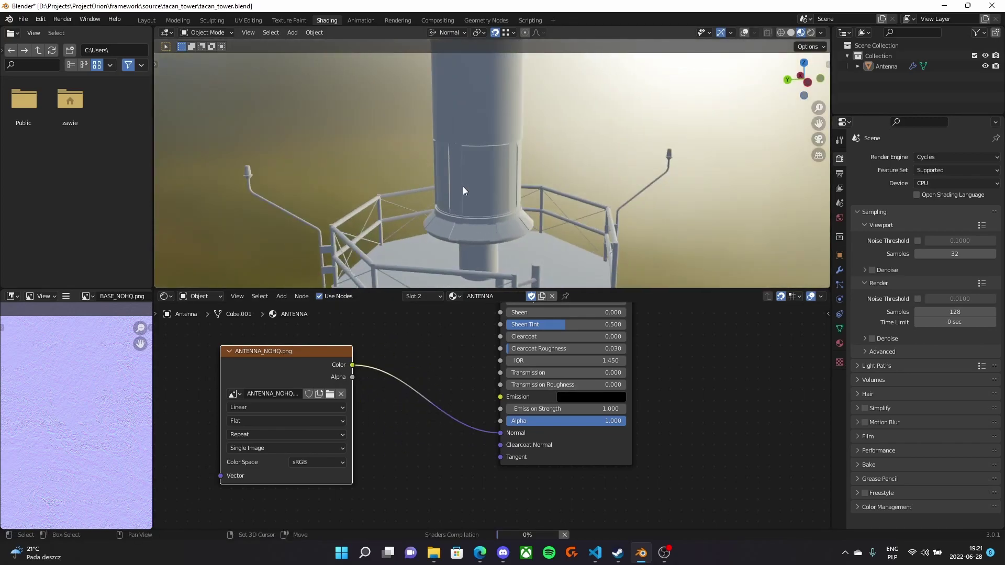
{"action": "middle_click_drag", "start_coordinate": [474, 232], "coordinate": [423, 165]}
{"action": "scroll", "coordinate": [501, 214], "scroll_direction": "up", "scroll_amount": 2}
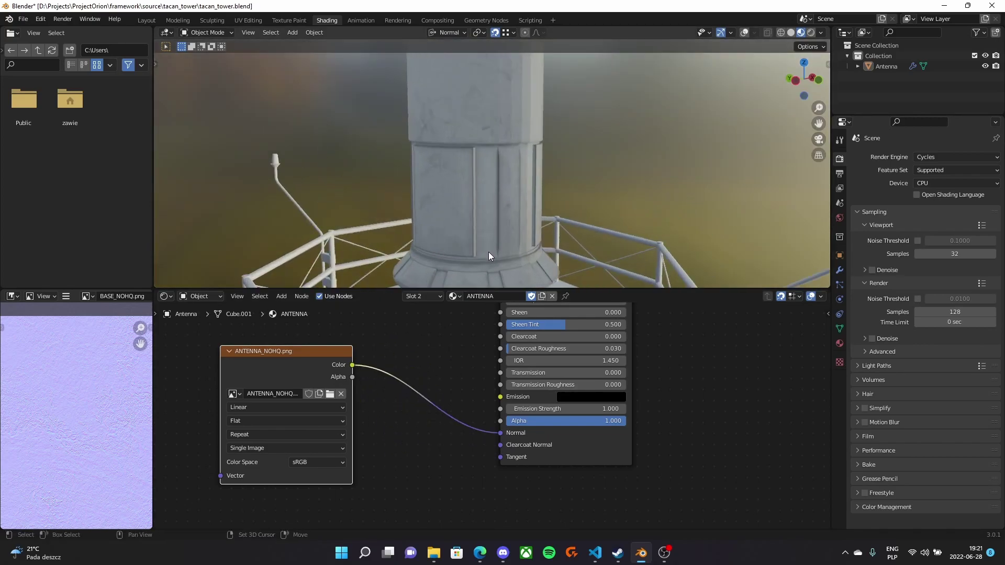
{"action": "middle_click_drag", "start_coordinate": [489, 252], "coordinate": [493, 226], "text": "shift"}
{"action": "left_click", "coordinate": [295, 464]}
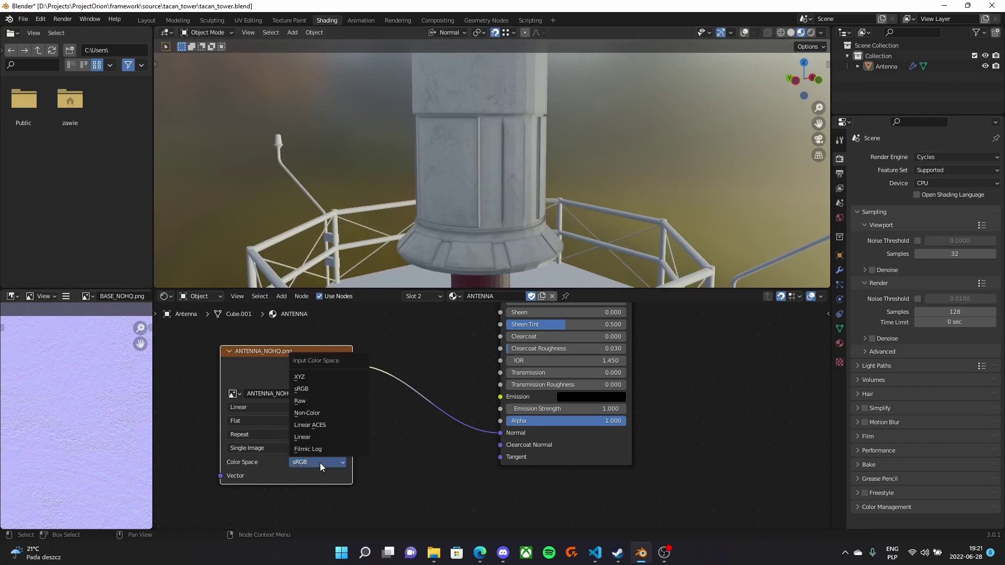
{"action": "left_click", "coordinate": [312, 414]}
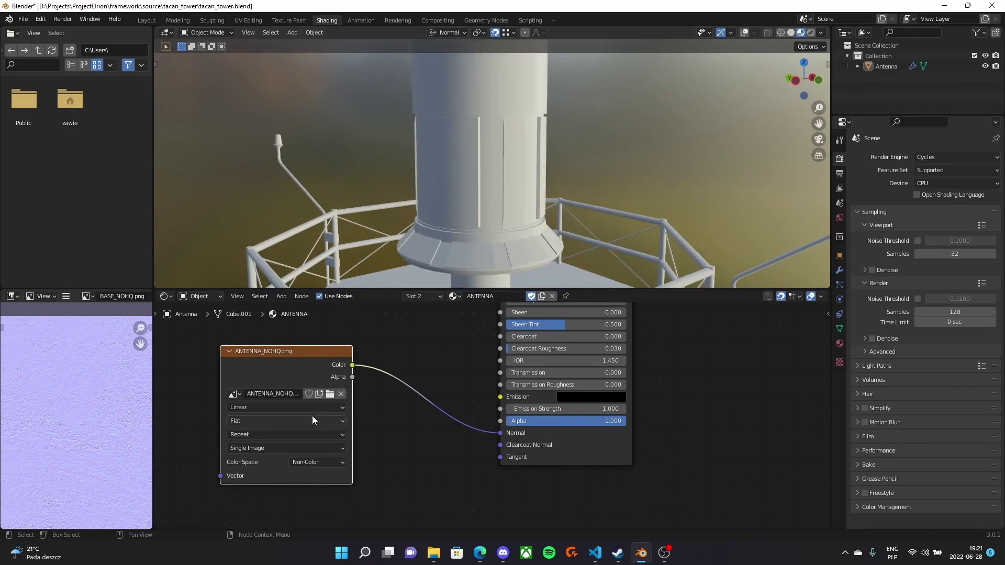
- Spread the ANTENNA_CO.png and ANTENNA_NOHQ.png texture nodes apart to make room between them
{"action": "scroll", "coordinate": [324, 380], "scroll_direction": "down", "scroll_amount": 2}
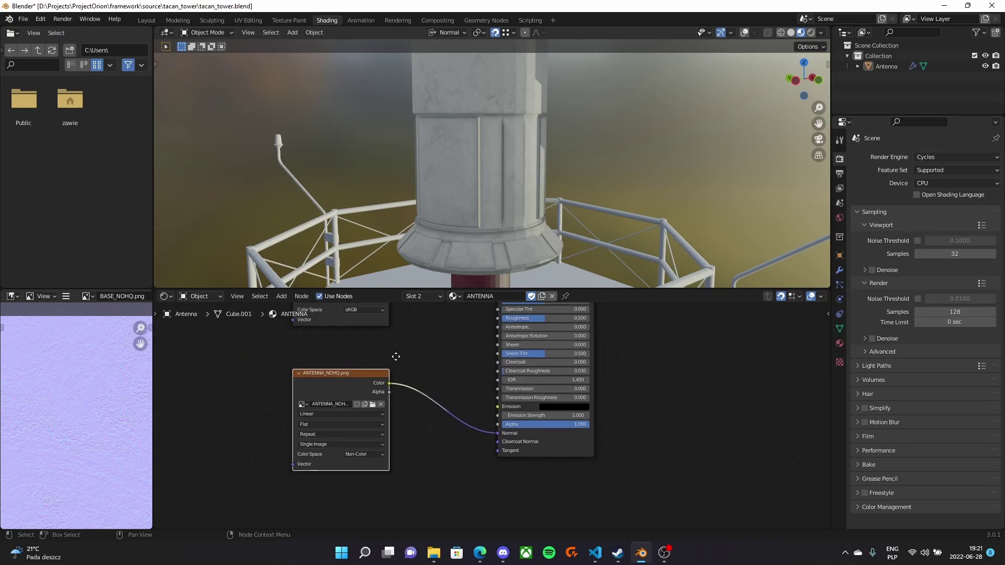
{"action": "middle_click_drag", "start_coordinate": [581, 190], "coordinate": [581, 151]}
{"action": "scroll", "coordinate": [345, 419], "scroll_direction": "down", "scroll_amount": 1}
{"action": "left_click_drag", "start_coordinate": [346, 419], "coordinate": [346, 399]}
{"action": "middle_click_drag", "start_coordinate": [471, 236], "coordinate": [541, 239]}
{"action": "middle_click_drag", "start_coordinate": [425, 369], "coordinate": [509, 338]}
{"action": "scroll", "coordinate": [491, 363], "scroll_direction": "down", "scroll_amount": 4}
{"action": "left_click_drag", "start_coordinate": [439, 381], "coordinate": [439, 461]}
{"action": "scroll", "coordinate": [490, 376], "scroll_direction": "up", "scroll_amount": 4}
{"action": "middle_click_drag", "start_coordinate": [490, 376], "coordinate": [435, 465]}
{"action": "left_click_drag", "start_coordinate": [384, 371], "coordinate": [276, 352]}
{"action": "middle_click_drag", "start_coordinate": [410, 419], "coordinate": [426, 370]}
- Duplicate the ANTENNA_CO.png texture node and place the copy between the color and normal map nodes
{"action": "key", "text": "shift+a"}
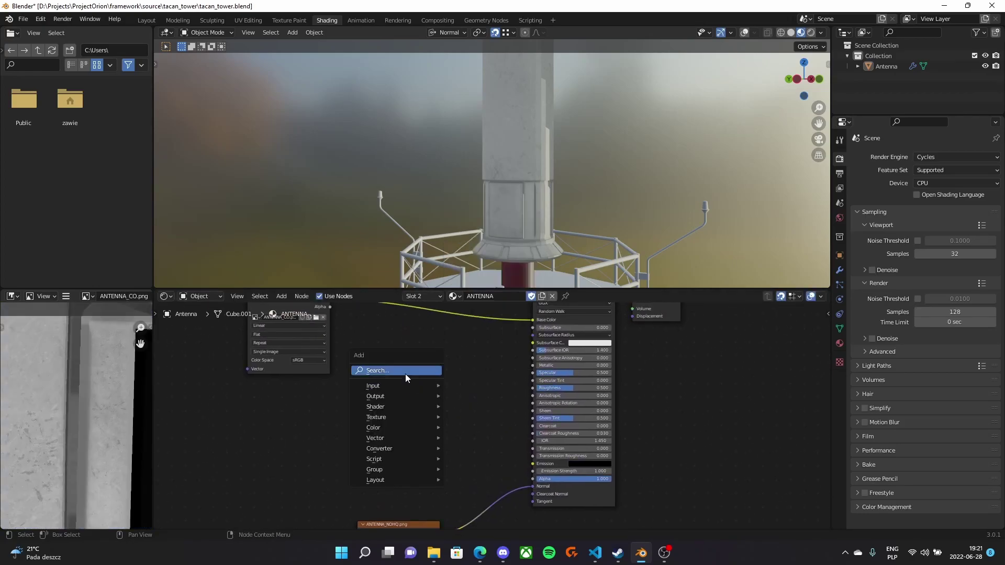
{"action": "left_click", "coordinate": [406, 371]}
{"action": "left_click", "coordinate": [260, 374]}
{"action": "key", "text": "shift+d"}
{"action": "left_click", "coordinate": [388, 459]}
{"action": "scroll", "coordinate": [454, 378], "scroll_direction": "up", "scroll_amount": 3}
{"action": "left_click_drag", "start_coordinate": [363, 372], "coordinate": [294, 389]}
- Load ANTENNA_ROUGHNESS.png from the split folder into the duplicated node and connect its Color output to the Principled BSDF's Roughness input
{"action": "left_click", "coordinate": [339, 422]}
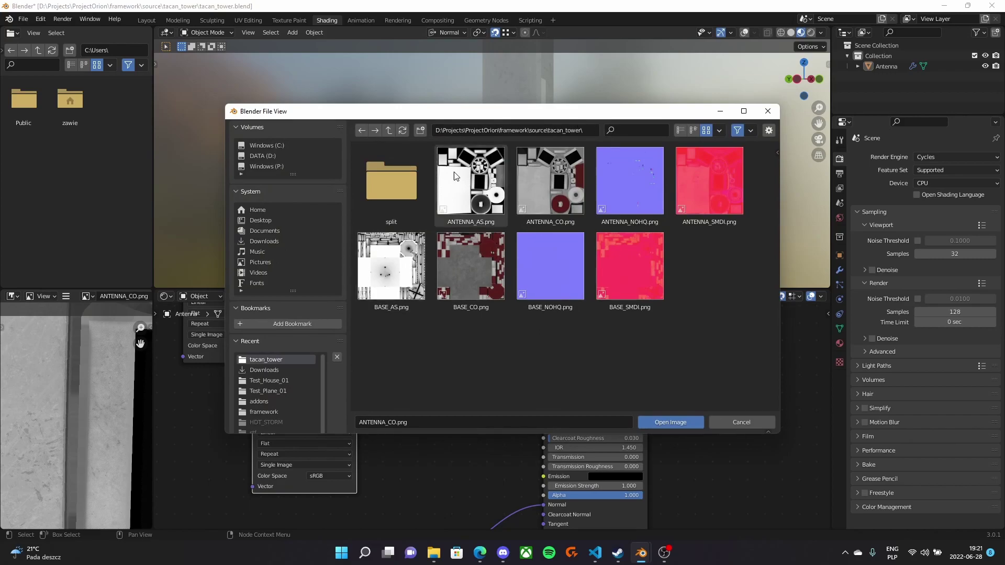
{"action": "double_click", "coordinate": [379, 181]}
{"action": "double_click", "coordinate": [393, 207]}
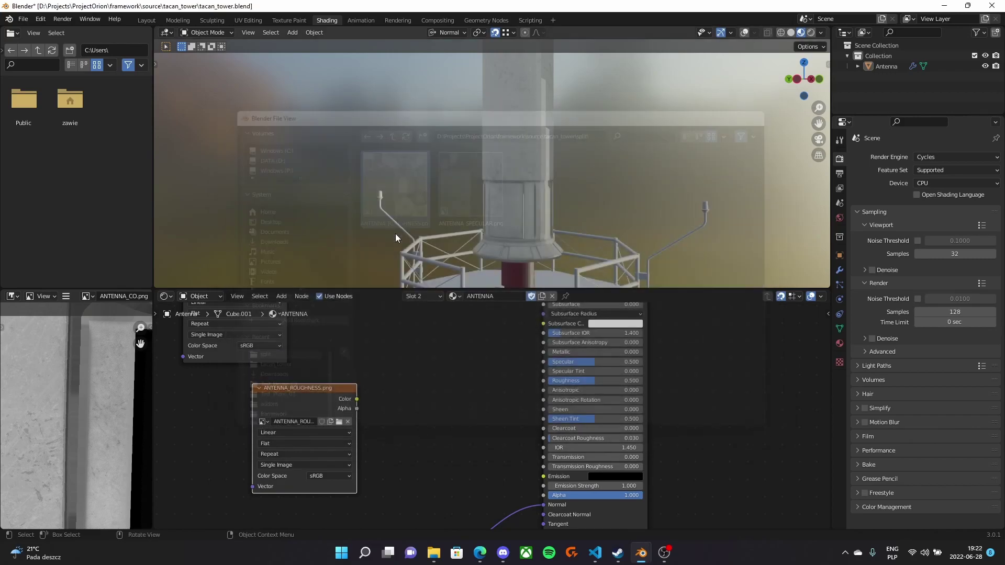
{"action": "left_click_drag", "start_coordinate": [357, 400], "coordinate": [543, 382]}
- Lower the roughness texture node, duplicate it above itself and connect the copy's Color output to the Principled BSDF's Specular input
{"action": "scroll", "coordinate": [461, 390], "scroll_direction": "down", "scroll_amount": 1}
{"action": "middle_click_drag", "start_coordinate": [461, 391], "coordinate": [439, 530]}
{"action": "middle_click_drag", "start_coordinate": [496, 312], "coordinate": [402, 452]}
{"action": "scroll", "coordinate": [403, 390], "scroll_direction": "up", "scroll_amount": 4}
{"action": "middle_click_drag", "start_coordinate": [403, 390], "coordinate": [426, 437]}
{"action": "left_click_drag", "start_coordinate": [403, 410], "coordinate": [338, 480]}
{"action": "key", "text": "shift+d"}
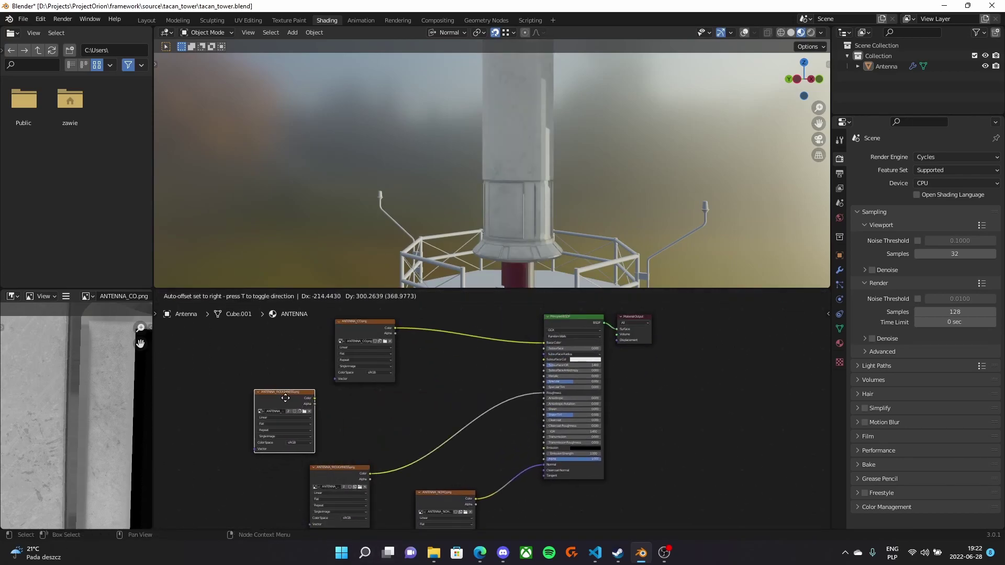
{"action": "left_click", "coordinate": [347, 396]}
{"action": "left_click_drag", "start_coordinate": [375, 404], "coordinate": [545, 382]}
- Load ANTENNA_SPECULAR.png into the texture node connected to Specular
{"action": "scroll", "coordinate": [470, 408], "scroll_direction": "up", "scroll_amount": 3}
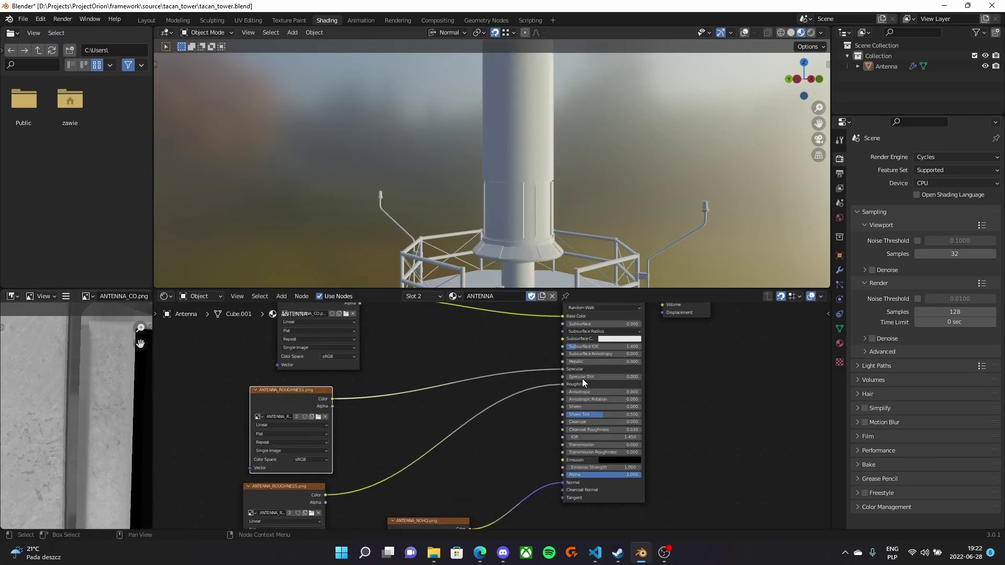
{"action": "left_click", "coordinate": [419, 414]}
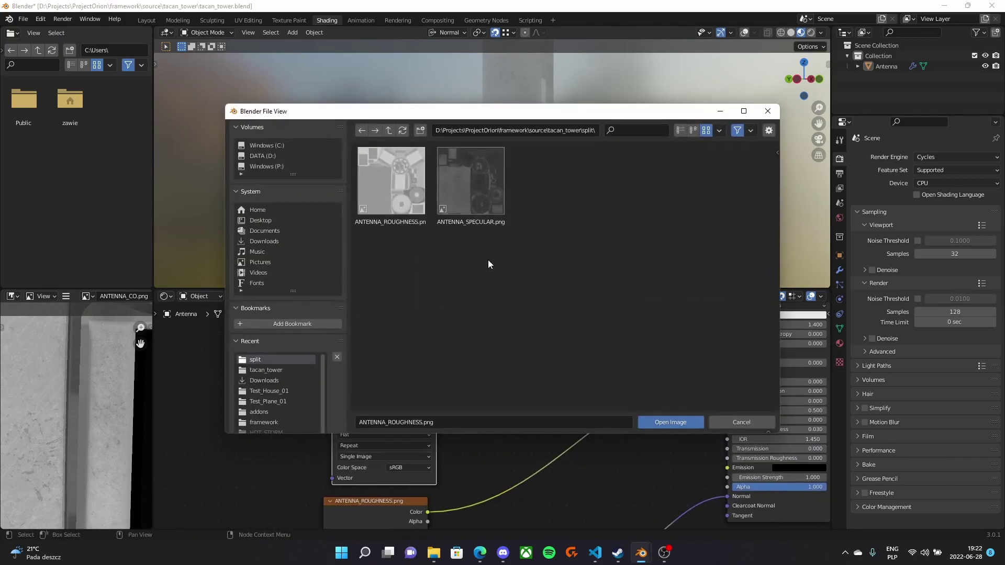
{"action": "left_click", "coordinate": [485, 181]}
{"action": "double_click", "coordinate": [485, 180]}
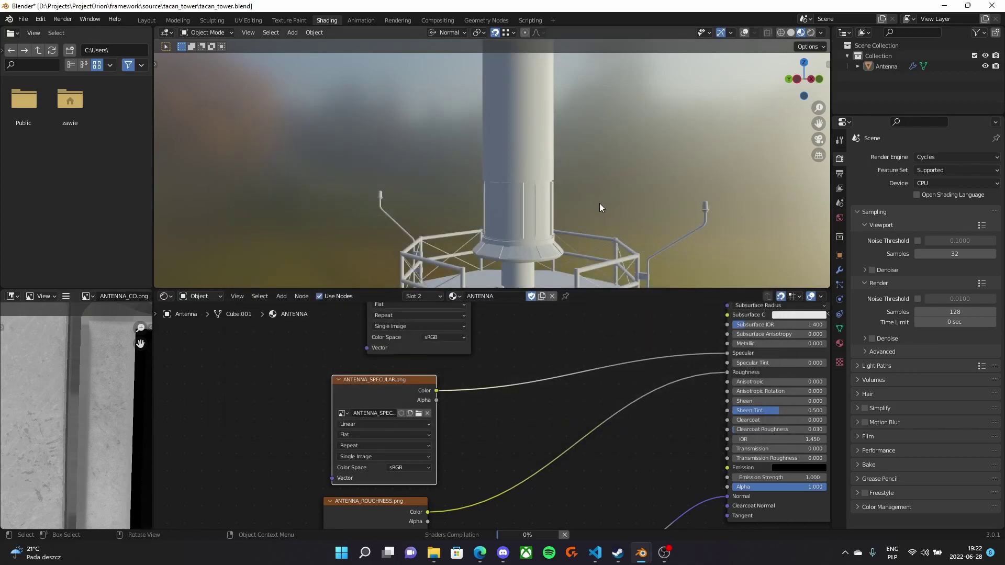
{"action": "middle_click_drag", "start_coordinate": [623, 168], "coordinate": [574, 253]}
- Add a Mix color node above the link between the ANTENNA_CO.png node and the Principled BSDF
{"action": "scroll", "coordinate": [454, 357], "scroll_direction": "down", "scroll_amount": 2}
{"action": "key", "text": "shift+a"}
{"action": "left_click", "coordinate": [455, 357]}
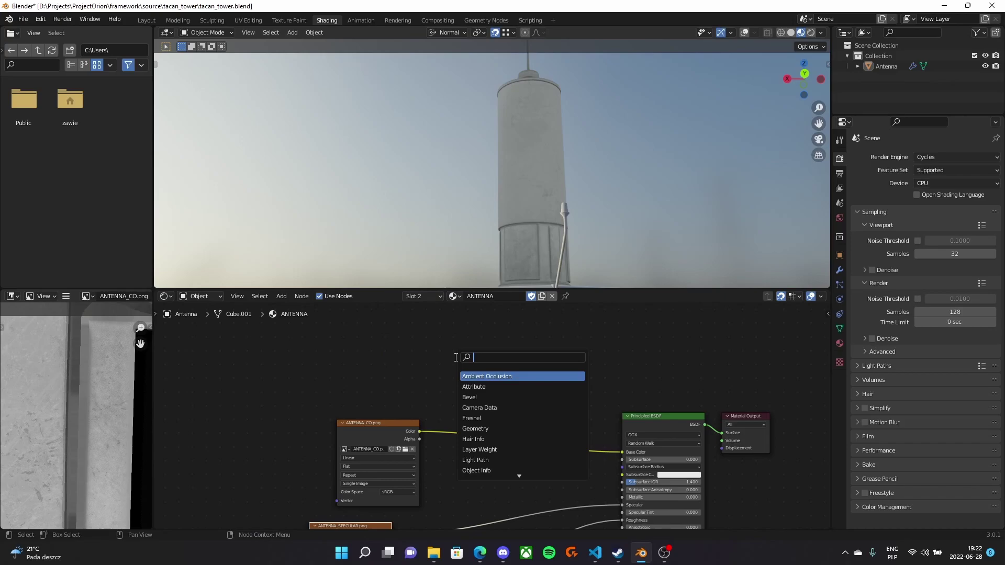
{"action": "type", "text": "mix"}
{"action": "key", "text": "Return"}
{"action": "left_click", "coordinate": [455, 357]}
- Duplicate the ANTENNA_CO.png texture node and place the copy above the original
{"action": "left_click", "coordinate": [360, 437]}
{"action": "key", "text": "shift+d"}
{"action": "left_click", "coordinate": [256, 370]}
{"action": "middle_click_drag", "start_coordinate": [395, 365], "coordinate": [380, 412]}
- Connect the original ANTENNA_CO.png node's Color to the Mix node's Color1 and the upper copy's Color to Color2
{"action": "left_click_drag", "start_coordinate": [254, 403], "coordinate": [397, 394]}
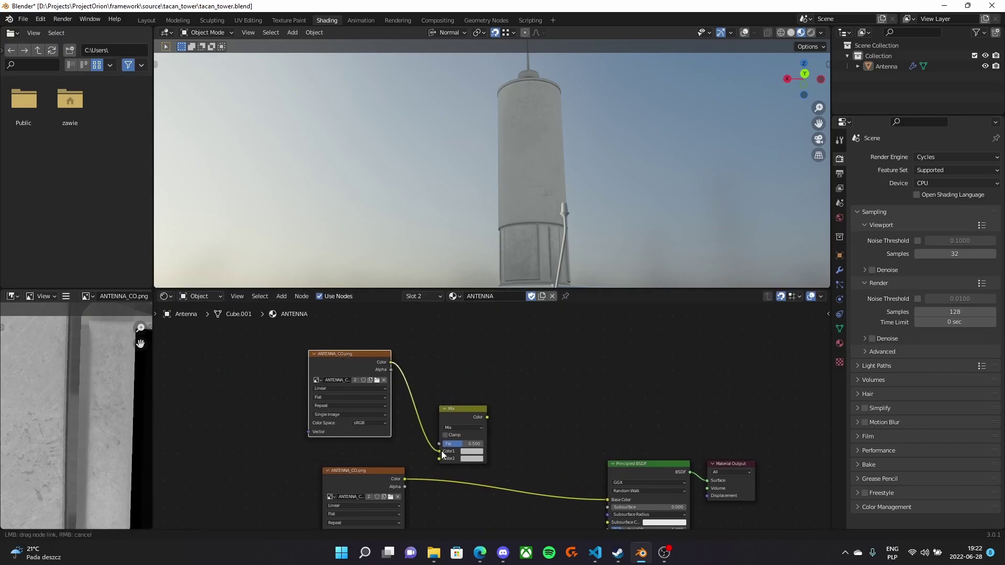
{"action": "left_click_drag", "start_coordinate": [432, 462], "coordinate": [438, 453]}
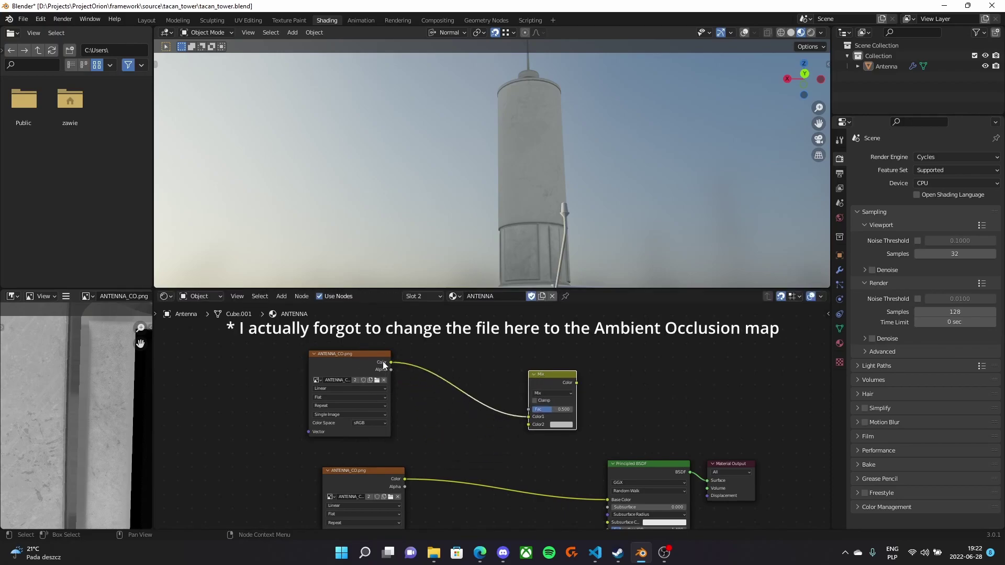
{"action": "left_click_drag", "start_coordinate": [391, 363], "coordinate": [528, 425]}
{"action": "left_click_drag", "start_coordinate": [405, 479], "coordinate": [416, 473]}
{"action": "left_click_drag", "start_coordinate": [529, 416], "coordinate": [529, 417]}
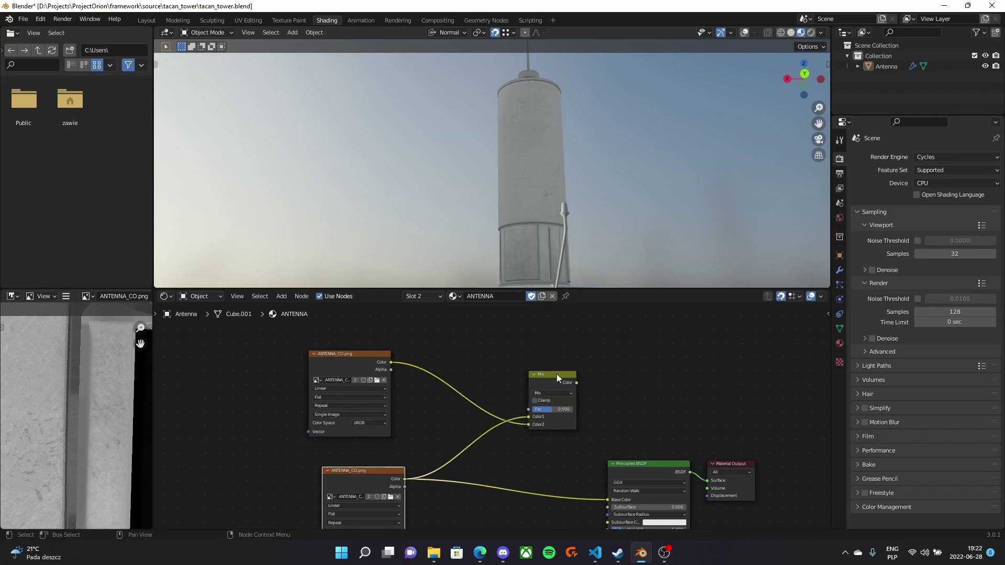
- Move the Mix node closer to the texture nodes and set its blending mode to Multiply
{"action": "scroll", "coordinate": [571, 406], "scroll_direction": "up", "scroll_amount": 3}
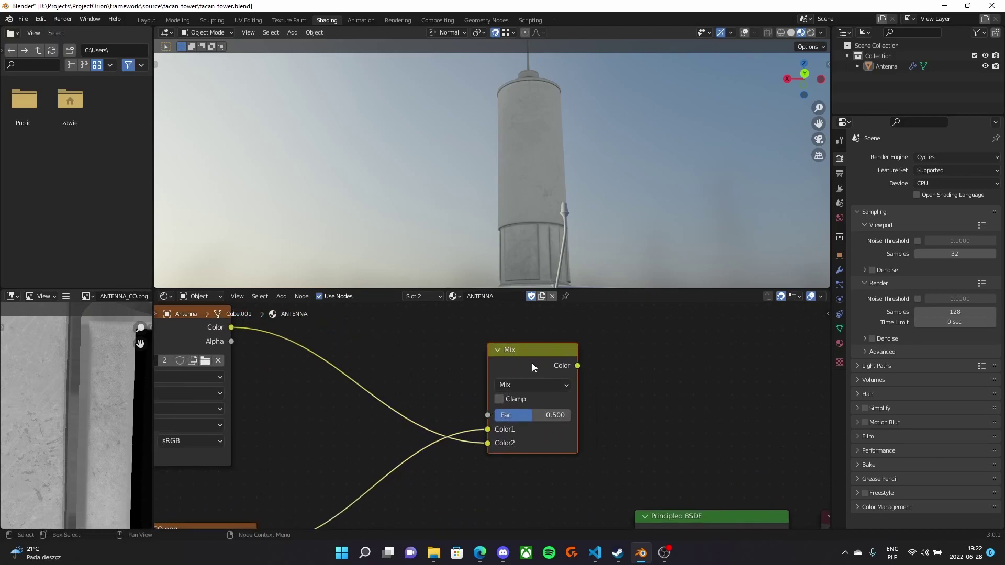
{"action": "left_click_drag", "start_coordinate": [532, 364], "coordinate": [422, 409]}
{"action": "left_click", "coordinate": [424, 398]}
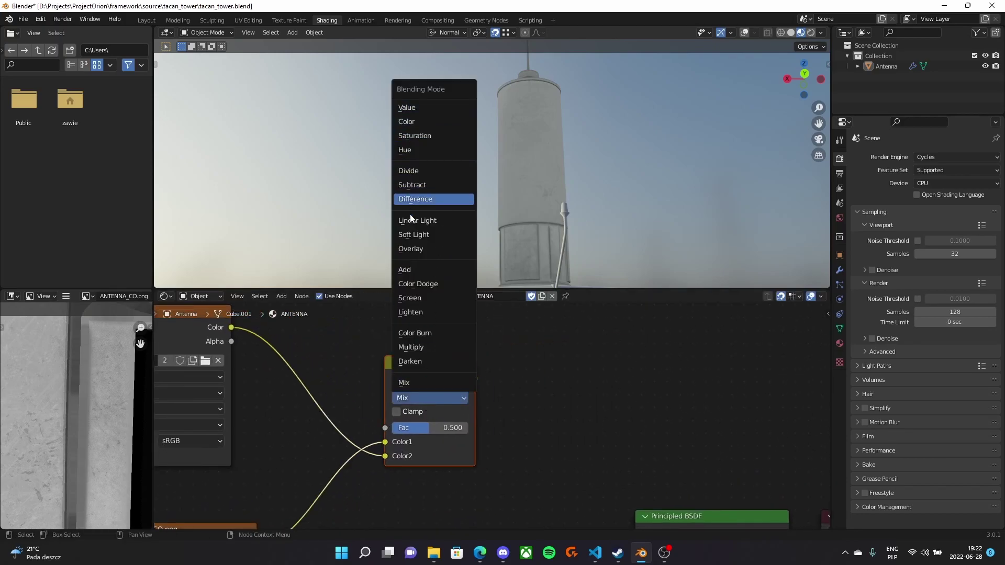
{"action": "left_click", "coordinate": [417, 347]}
- Connect the Multiply node's Color output to the Principled BSDF's Base Color and check the antenna's shading
{"action": "scroll", "coordinate": [444, 388], "scroll_direction": "down", "scroll_amount": 2}
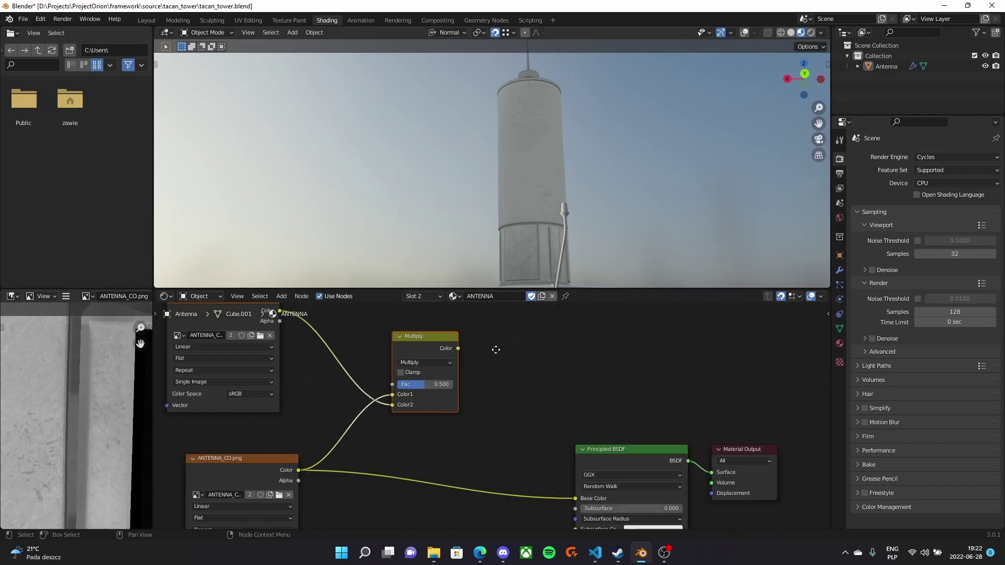
{"action": "left_click_drag", "start_coordinate": [411, 345], "coordinate": [529, 495]}
{"action": "middle_click_drag", "start_coordinate": [285, 382], "coordinate": [463, 396]}
{"action": "middle_click_drag", "start_coordinate": [611, 210], "coordinate": [531, 156]}
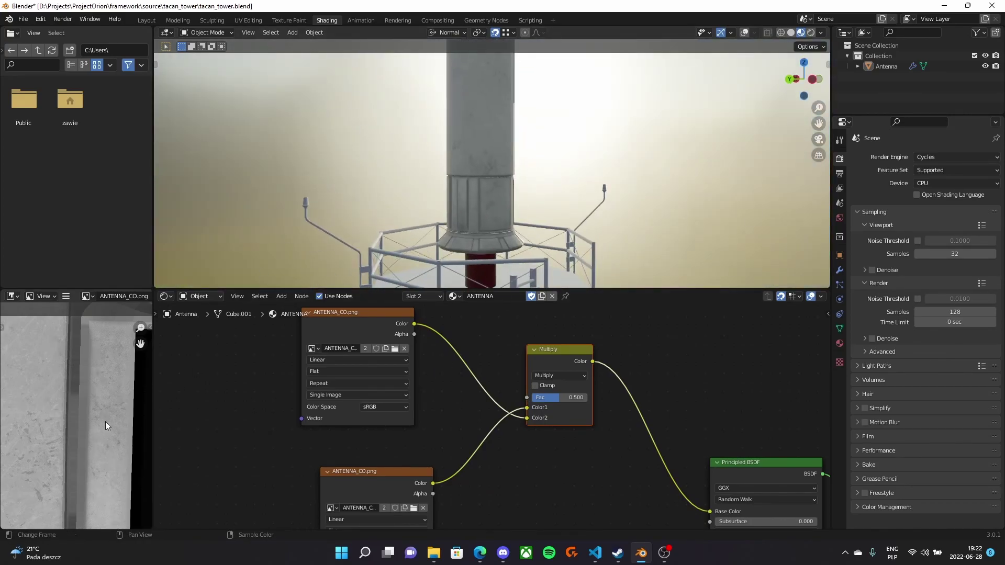
- Display ANTENNA_AS.png in the image editor and widen that editor to show the whole map
{"action": "scroll", "coordinate": [89, 425], "scroll_direction": "down", "scroll_amount": 5}
{"action": "scroll", "coordinate": [43, 378], "scroll_direction": "up", "scroll_amount": 2}
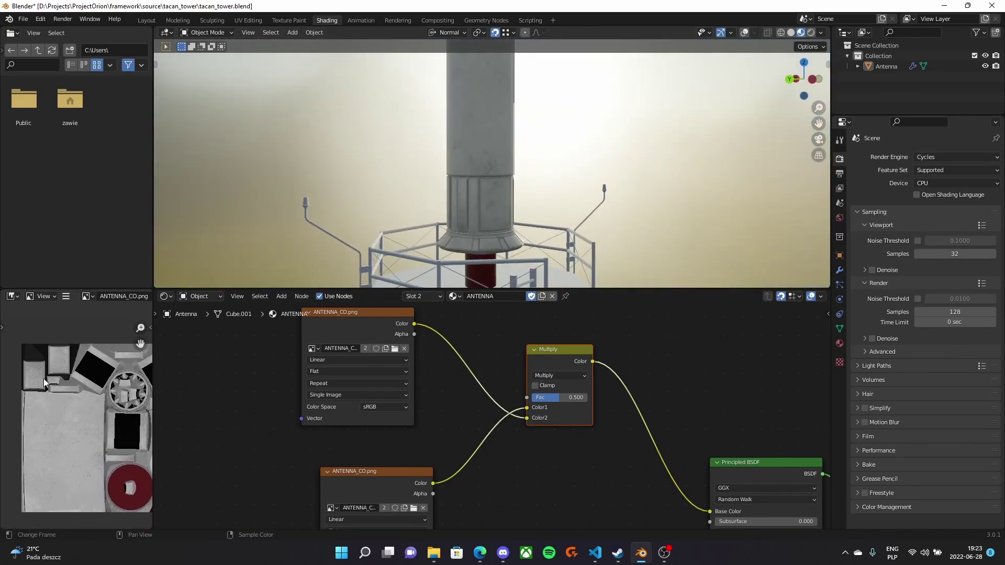
{"action": "left_click", "coordinate": [88, 300]}
{"action": "left_click", "coordinate": [113, 313]}
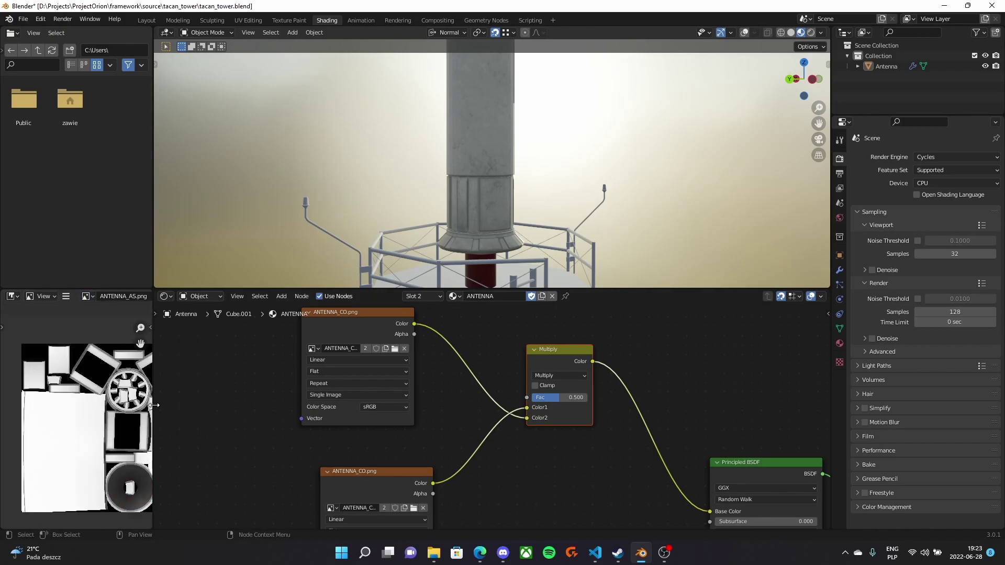
{"action": "left_click_drag", "start_coordinate": [154, 406], "coordinate": [265, 405]}
- Inspect the textured antenna and the rest of the tower from several angles and distances
{"action": "middle_click_drag", "start_coordinate": [650, 199], "coordinate": [465, 182]}
{"action": "scroll", "coordinate": [527, 222], "scroll_direction": "down", "scroll_amount": 3}
{"action": "scroll", "coordinate": [465, 182], "scroll_direction": "down", "scroll_amount": 2}
{"action": "middle_click_drag", "start_coordinate": [549, 189], "coordinate": [642, 150]}
{"action": "scroll", "coordinate": [501, 193], "scroll_direction": "up", "scroll_amount": 1}
{"action": "middle_click_drag", "start_coordinate": [501, 193], "coordinate": [570, 157]}
{"action": "scroll", "coordinate": [604, 142], "scroll_direction": "up", "scroll_amount": 2}
{"action": "scroll", "coordinate": [623, 430], "scroll_direction": "down", "scroll_amount": 3}
- Examine the specular texture node's map and its effect on the antenna
{"action": "middle_click_drag", "start_coordinate": [728, 488], "coordinate": [544, 356]}
{"action": "scroll", "coordinate": [545, 356], "scroll_direction": "down", "scroll_amount": 1}
{"action": "middle_click_drag", "start_coordinate": [422, 422], "coordinate": [491, 314]}
{"action": "scroll", "coordinate": [433, 356], "scroll_direction": "up", "scroll_amount": 3}
{"action": "middle_click_drag", "start_coordinate": [433, 355], "coordinate": [523, 449]}
{"action": "left_click_drag", "start_coordinate": [446, 367], "coordinate": [439, 367]}
{"action": "left_click", "coordinate": [626, 363]}
{"action": "middle_click_drag", "start_coordinate": [633, 360], "coordinate": [586, 379]}
{"action": "middle_click_drag", "start_coordinate": [461, 185], "coordinate": [576, 236]}
{"action": "scroll", "coordinate": [580, 445], "scroll_direction": "up", "scroll_amount": 1}
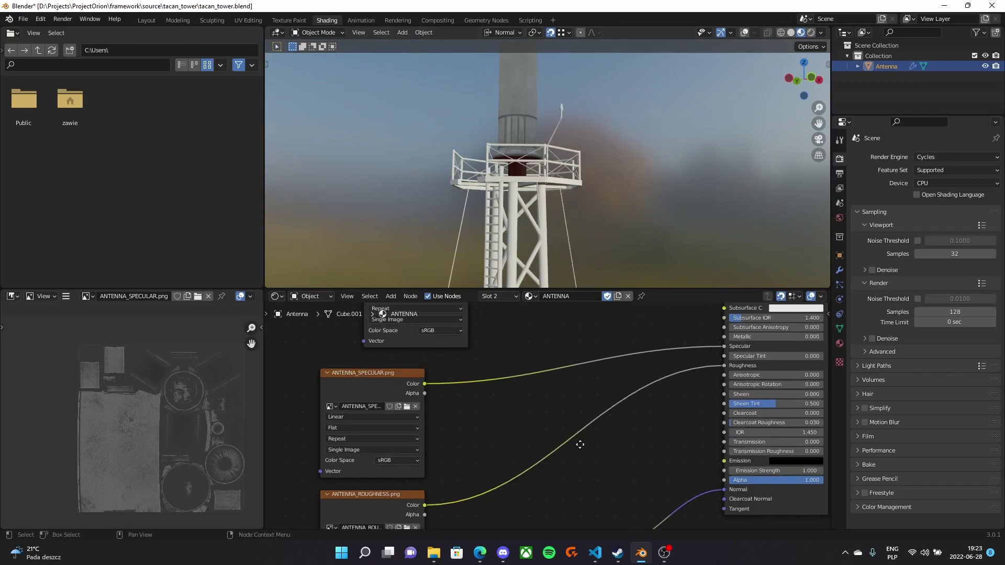
- Examine the ANTENNA_NOHQ.png normal map and the texture connections to the Principled BSDF
{"action": "scroll", "coordinate": [580, 445], "scroll_direction": "down", "scroll_amount": 6}
{"action": "middle_click_drag", "start_coordinate": [585, 503], "coordinate": [577, 474]}
{"action": "scroll", "coordinate": [657, 361], "scroll_direction": "up", "scroll_amount": 5}
{"action": "middle_click_drag", "start_coordinate": [640, 445], "coordinate": [577, 404]}
{"action": "scroll", "coordinate": [581, 406], "scroll_direction": "up", "scroll_amount": 3}
{"action": "middle_click_drag", "start_coordinate": [597, 370], "coordinate": [583, 377]}
{"action": "middle_click_drag", "start_coordinate": [585, 421], "coordinate": [584, 439]}
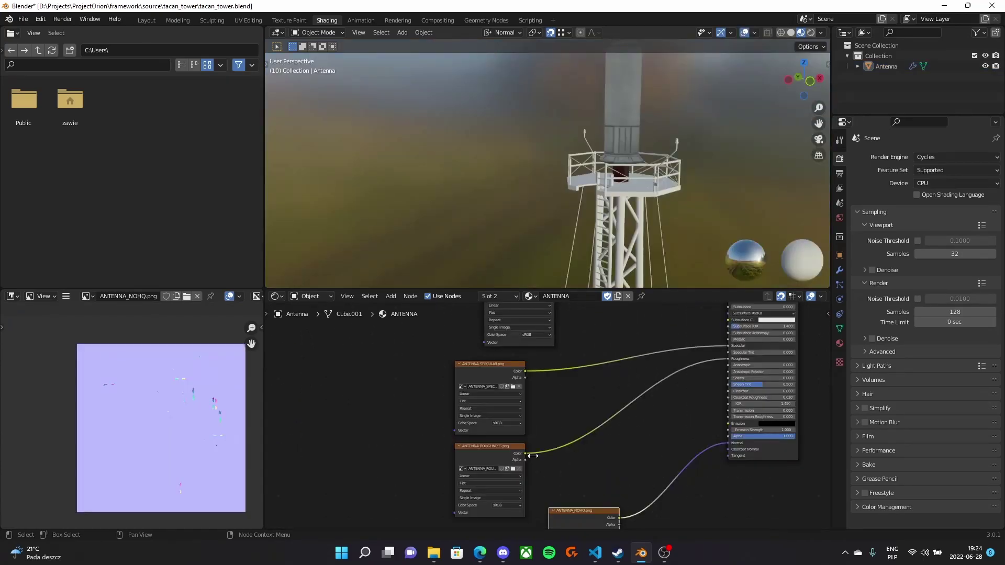
{"action": "middle_click_drag", "start_coordinate": [455, 393], "coordinate": [458, 397]}
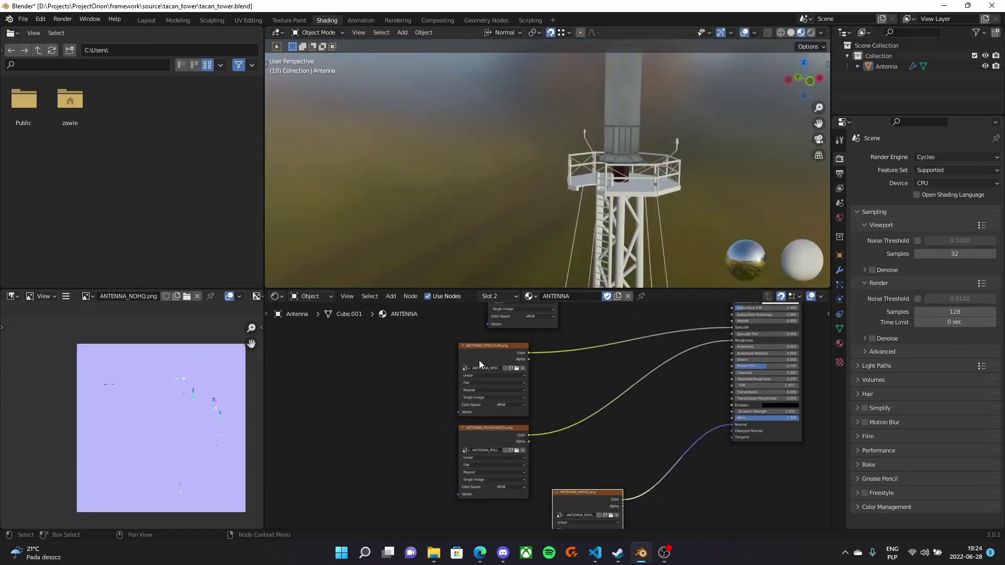
- Select the ANTENNA_SPECULAR.png and ANTENNA_ROUGHNESS.png nodes together and move them farther from the Principled BSDF
{"action": "left_click_drag", "start_coordinate": [426, 343], "coordinate": [539, 506]}
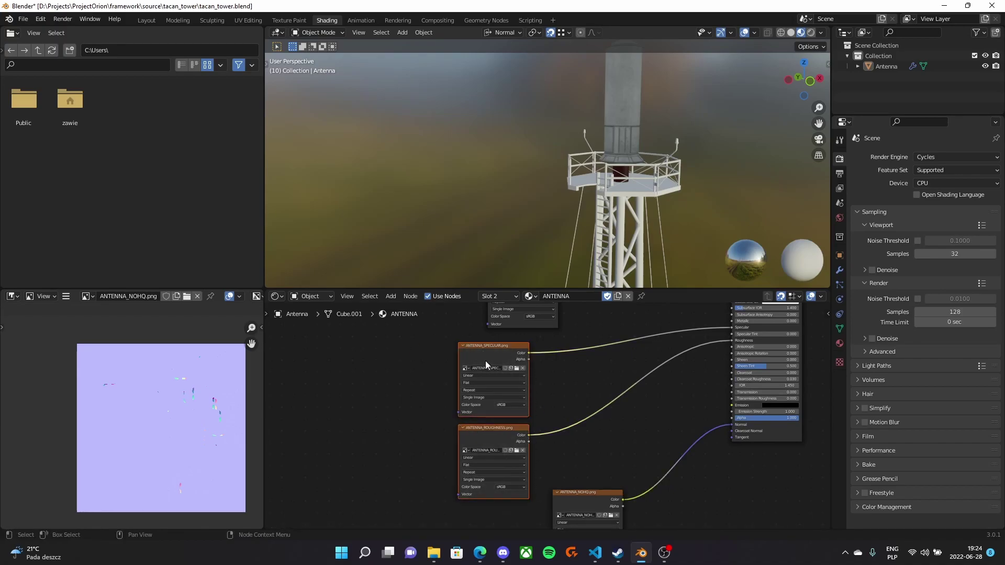
{"action": "key", "text": "g"}
{"action": "left_click_drag", "start_coordinate": [618, 357], "coordinate": [415, 363]}
{"action": "left_click", "coordinate": [541, 395]}
- Select the ANTENNA_ROUGHNESS.png node to view its map in the image editor
{"action": "scroll", "coordinate": [503, 401], "scroll_direction": "up", "scroll_amount": 2}
{"action": "scroll", "coordinate": [471, 386], "scroll_direction": "down", "scroll_amount": 1}
{"action": "middle_click_drag", "start_coordinate": [457, 385], "coordinate": [598, 369]}
{"action": "middle_click_drag", "start_coordinate": [561, 445], "coordinate": [464, 458]}
{"action": "scroll", "coordinate": [486, 451], "scroll_direction": "up", "scroll_amount": 4}
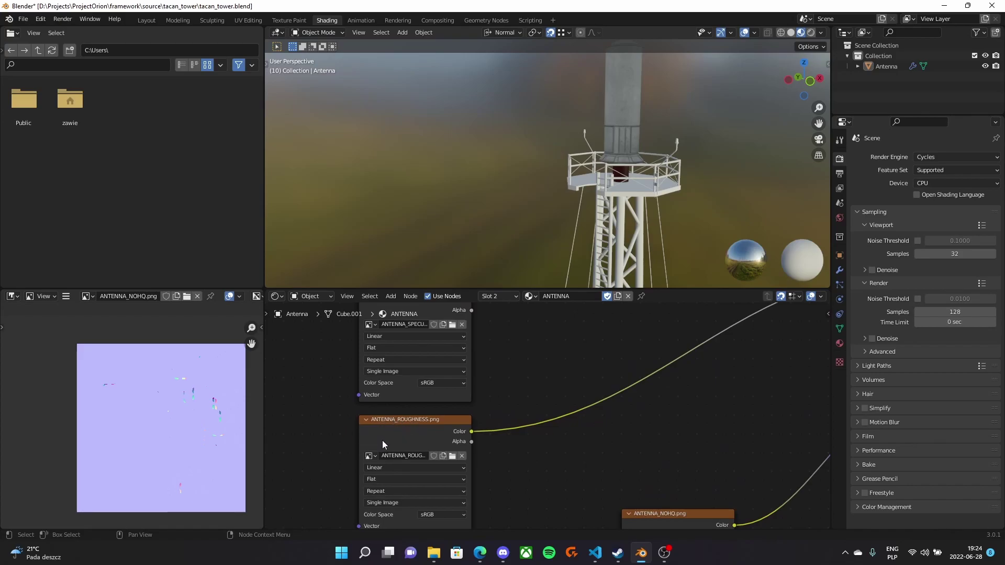
{"action": "left_click", "coordinate": [420, 428]}
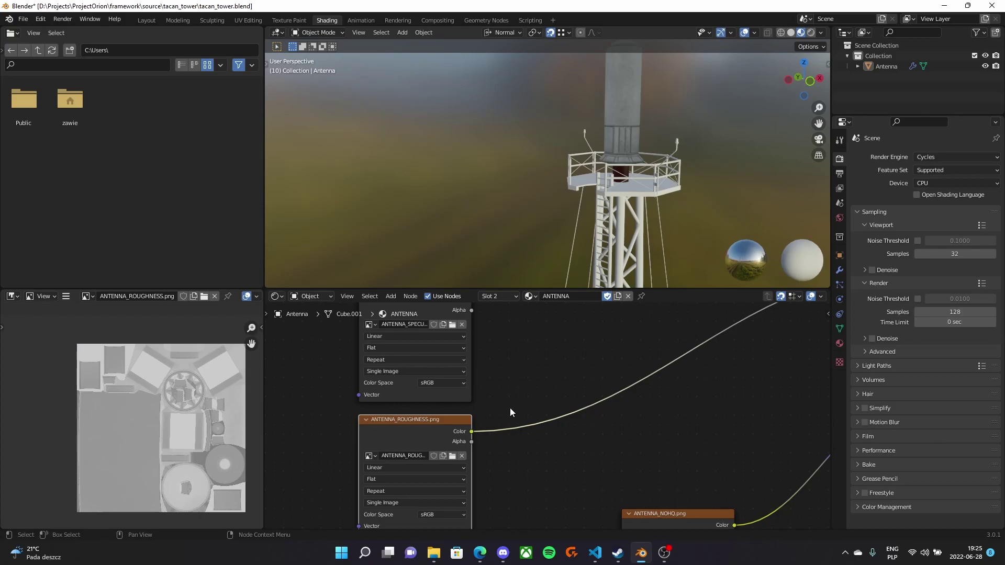
- Add an Invert node beside the ANTENNA_ROUGHNESS.png node
{"action": "left_click", "coordinate": [542, 443]}
{"action": "right_click", "coordinate": [538, 465]}
{"action": "key", "text": "shift+a"}
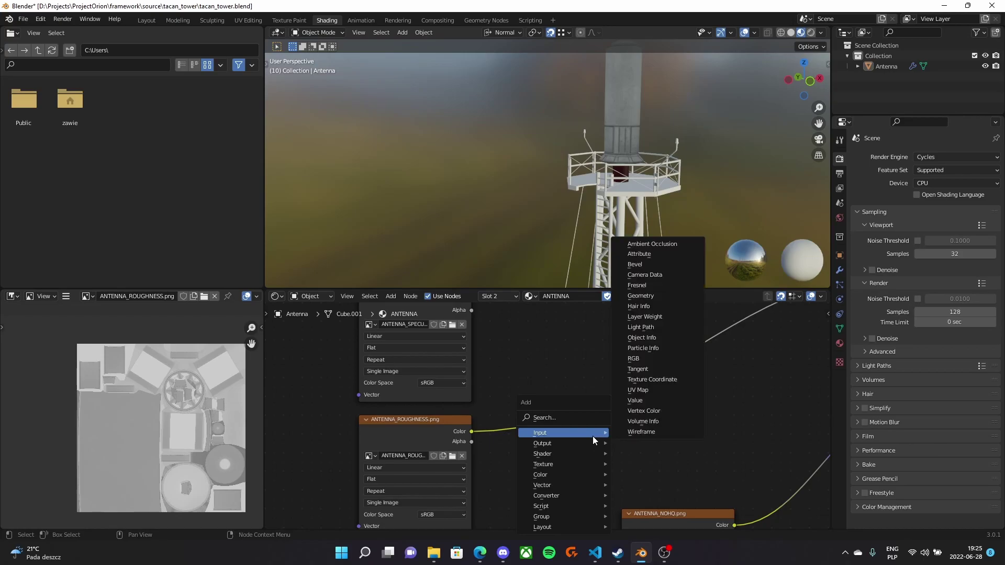
{"action": "left_click", "coordinate": [593, 436]}
{"action": "type", "text": "invert"}
{"action": "key", "text": "Return"}
{"action": "left_click", "coordinate": [570, 434]}
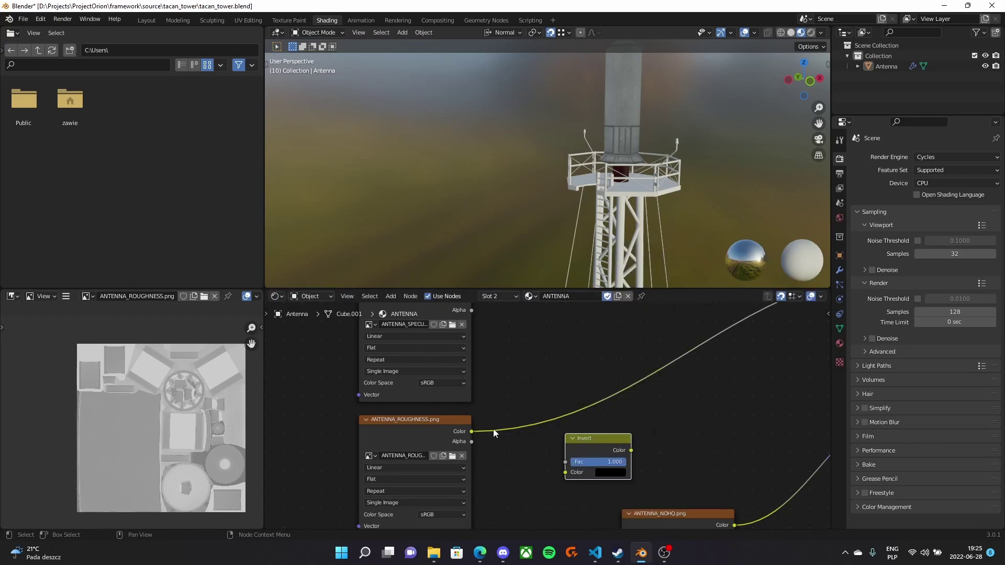
- Route the ANTENNA_ROUGHNESS.png Color output through the Invert node into the Principled BSDF's Roughness input
{"action": "left_click_drag", "start_coordinate": [472, 431], "coordinate": [565, 473]}
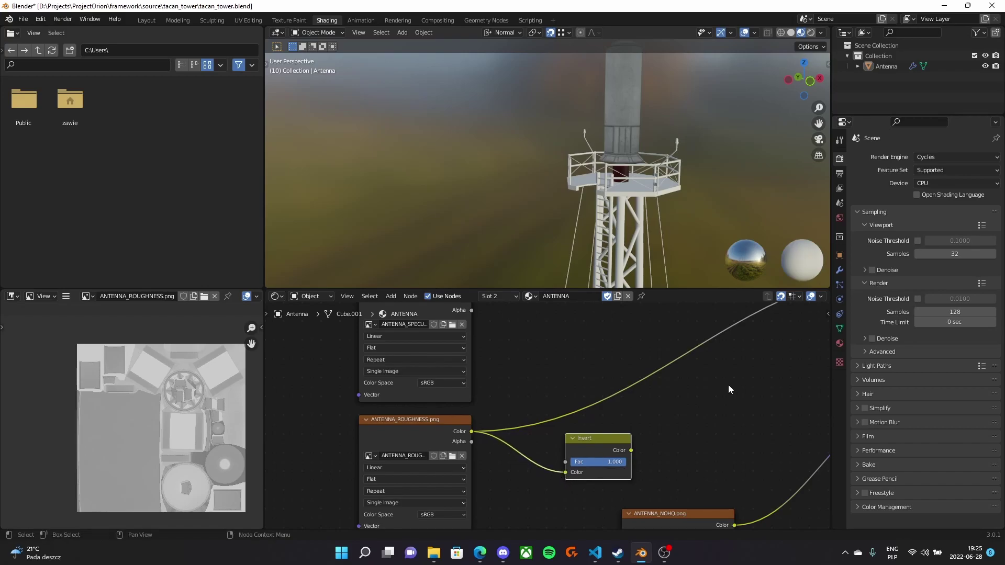
{"action": "middle_click_drag", "start_coordinate": [728, 385], "coordinate": [546, 428]}
{"action": "scroll", "coordinate": [546, 428], "scroll_direction": "down", "scroll_amount": 1}
{"action": "left_click_drag", "start_coordinate": [477, 470], "coordinate": [697, 329]}
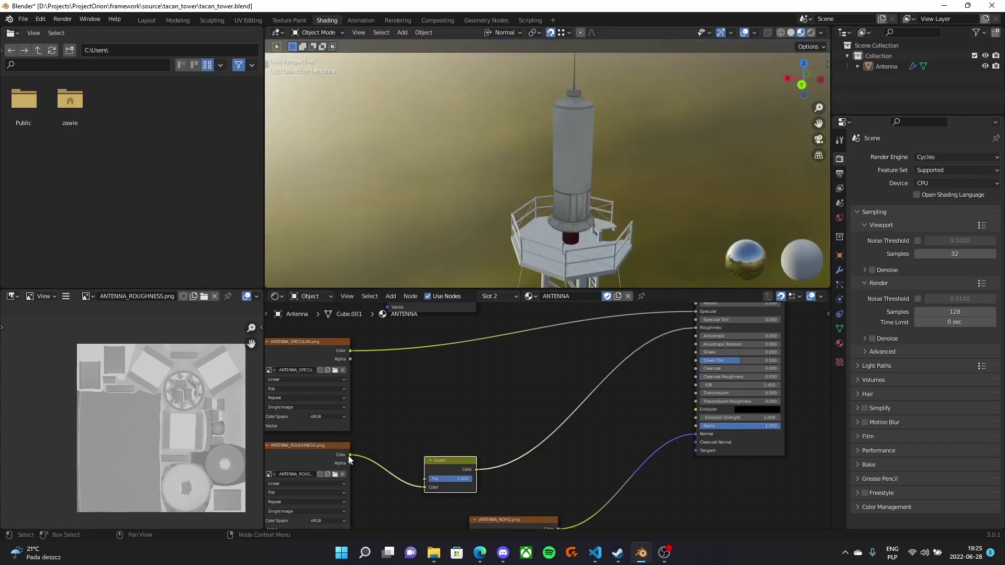
- Reconnect ANTENNA_ROUGHNESS.png's Color directly to the Principled BSDF's Roughness input and delete the Invert node
{"action": "left_click_drag", "start_coordinate": [350, 455], "coordinate": [695, 327]}
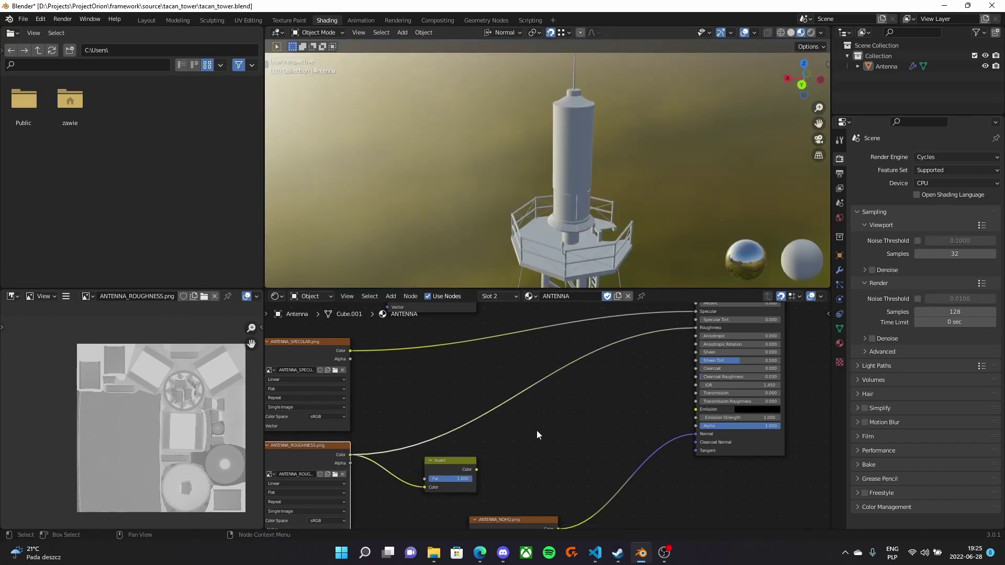
{"action": "left_click", "coordinate": [438, 465]}
{"action": "key", "text": "x"}
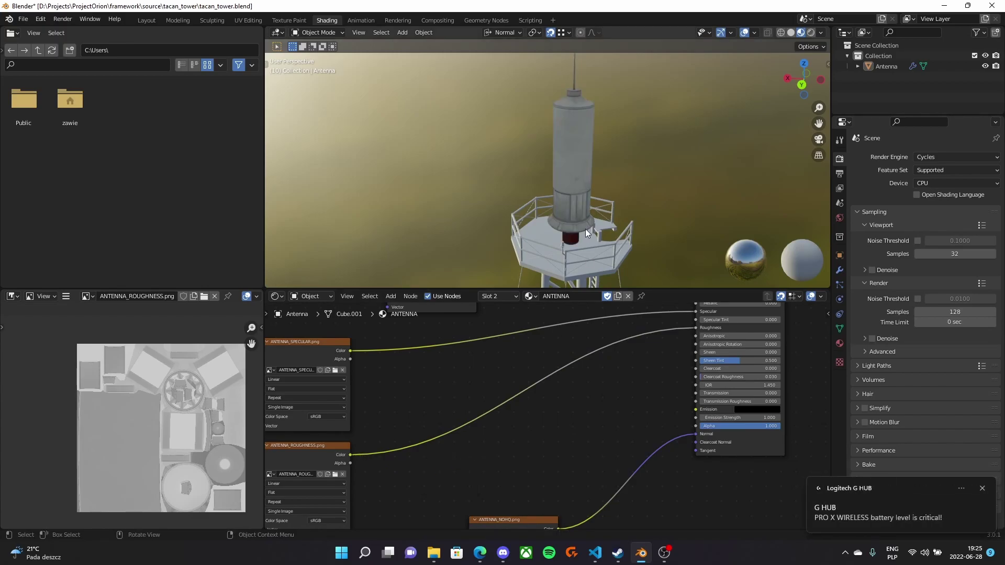
- Review the antenna material's node layout, focusing on the specular and roughness texture nodes
{"action": "middle_click_drag", "start_coordinate": [589, 234], "coordinate": [596, 212]}
{"action": "middle_click_drag", "start_coordinate": [542, 399], "coordinate": [576, 342]}
{"action": "scroll", "coordinate": [576, 342], "scroll_direction": "down", "scroll_amount": 4}
{"action": "middle_click_drag", "start_coordinate": [486, 372], "coordinate": [529, 362]}
{"action": "scroll", "coordinate": [526, 407], "scroll_direction": "down", "scroll_amount": 3}
{"action": "scroll", "coordinate": [527, 406], "scroll_direction": "down", "scroll_amount": 6}
{"action": "scroll", "coordinate": [494, 432], "scroll_direction": "up", "scroll_amount": 7}
{"action": "scroll", "coordinate": [528, 367], "scroll_direction": "up", "scroll_amount": 2}
{"action": "middle_click_drag", "start_coordinate": [533, 414], "coordinate": [572, 489]}
{"action": "left_click_drag", "start_coordinate": [449, 343], "coordinate": [604, 501]}
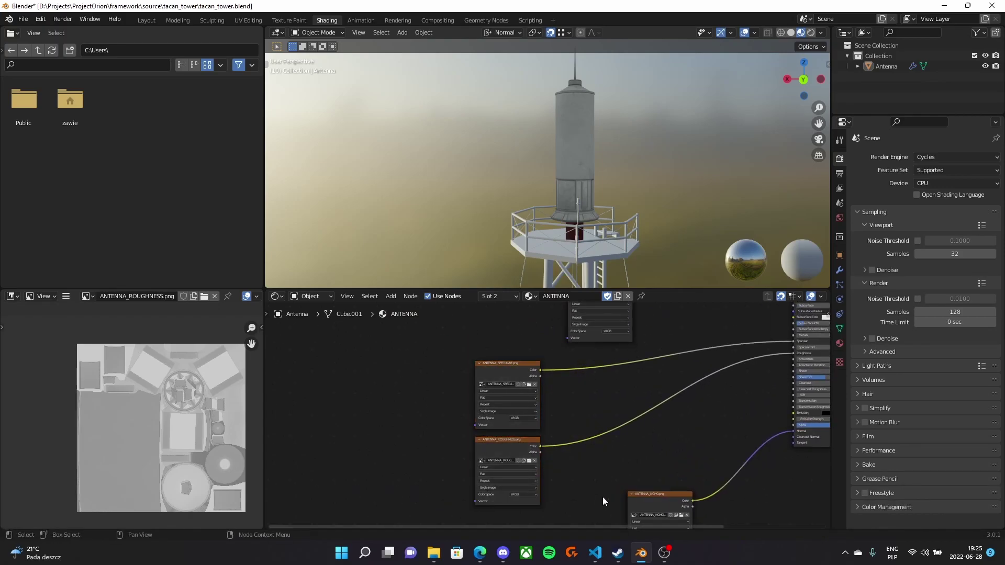
- Switch to GIMP and bring up the tacan_tower source folder in File Explorer over it
{"action": "key", "text": "super"}
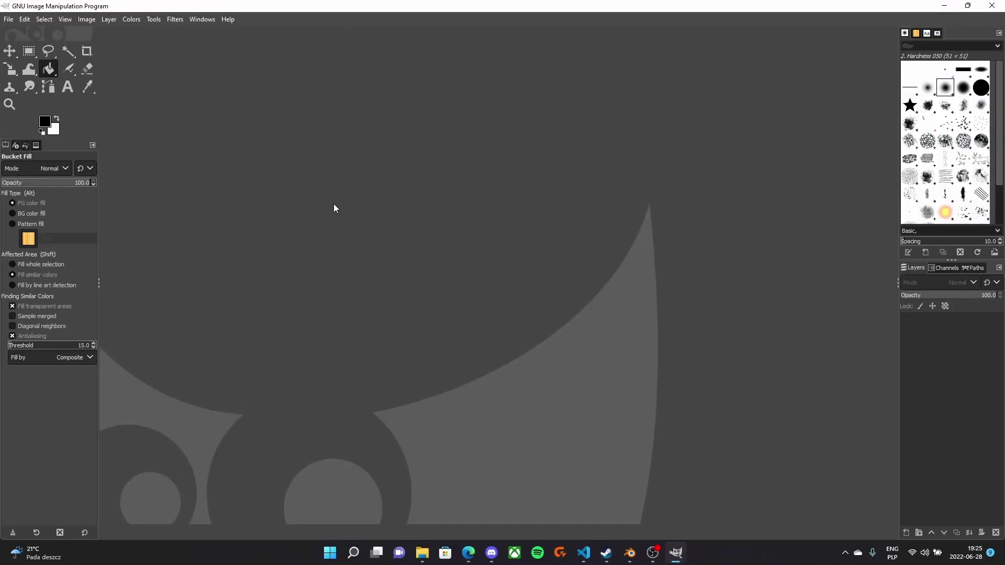
{"action": "left_click", "coordinate": [420, 555]}
{"action": "key", "text": "alt+Tab"}
{"action": "left_click", "coordinate": [422, 554]}
{"action": "left_click_drag", "start_coordinate": [463, 34], "coordinate": [583, 69]}
{"action": "left_click", "coordinate": [702, 339]}
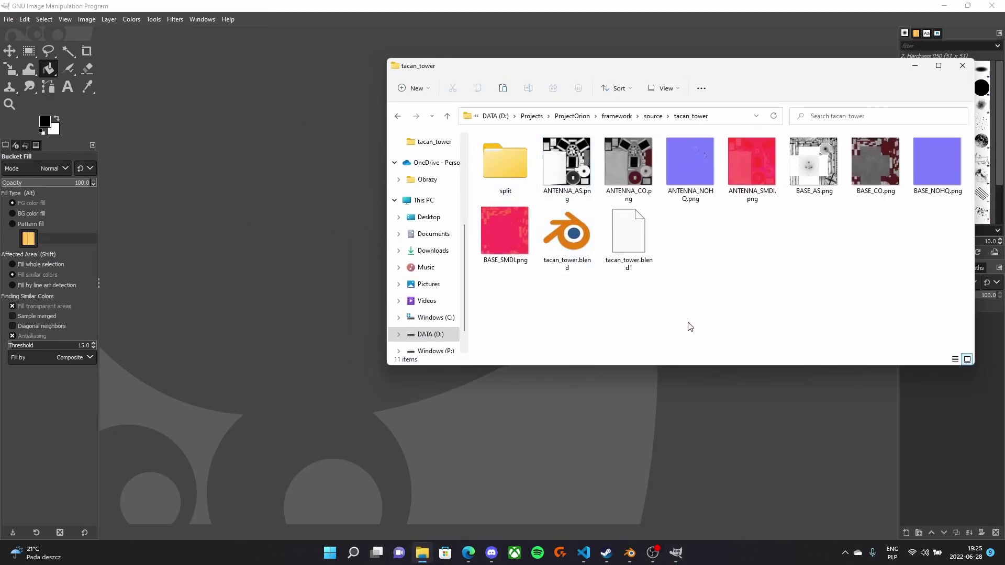
- Open ANTENNA_ROUGHNESS.png from the split folder in GIMP and add ANTENNA_SPECULAR.png from the same folder as a layer above it
{"action": "double_click", "coordinate": [505, 164]}
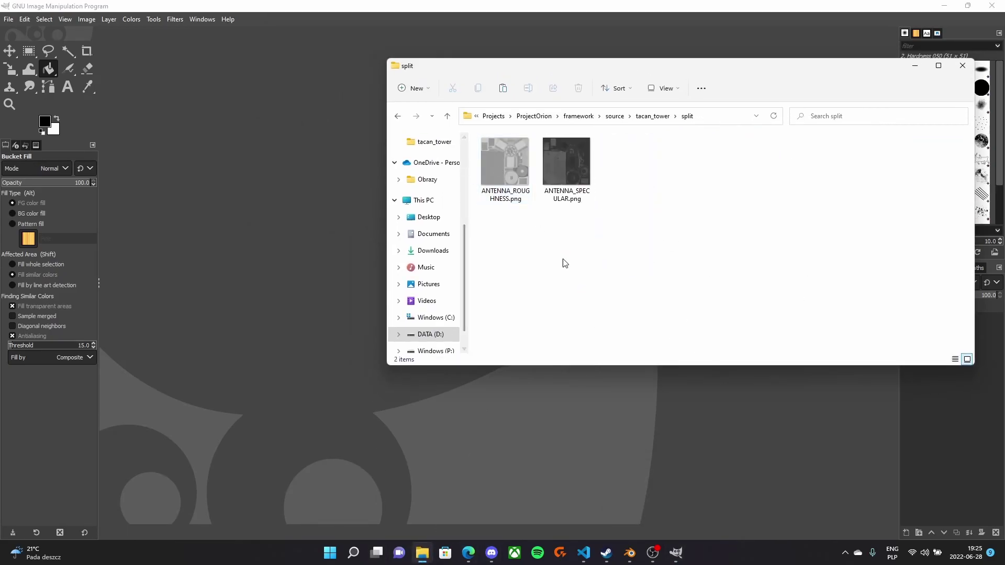
{"action": "left_click", "coordinate": [554, 172]}
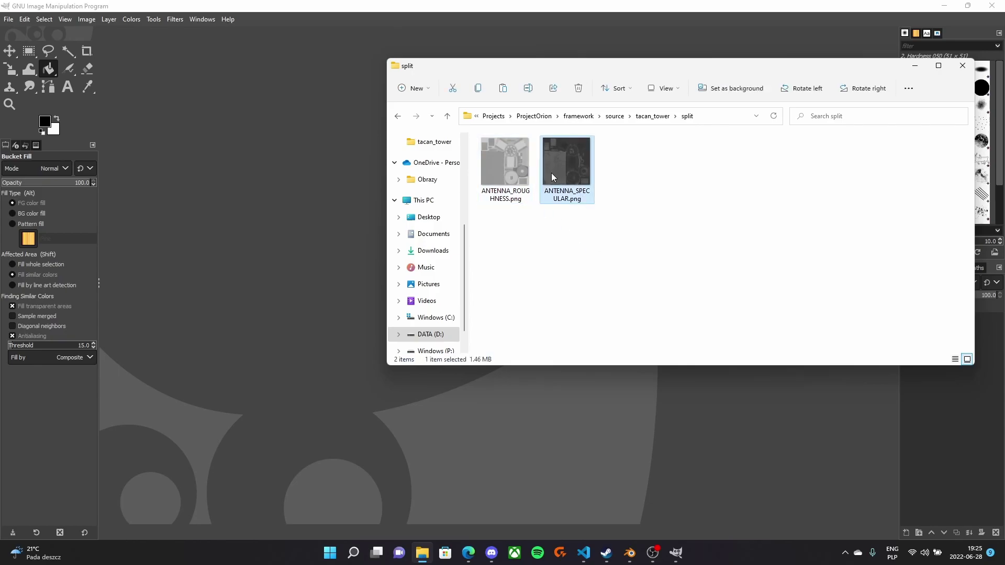
{"action": "left_click", "coordinate": [500, 181]}
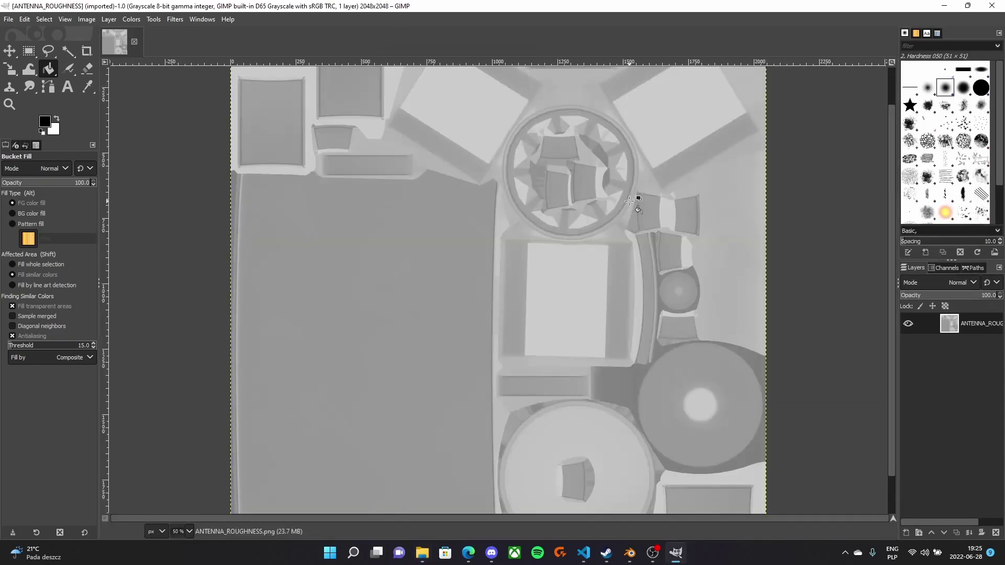
{"action": "key", "text": "alt+Tab"}
{"action": "left_click_drag", "start_coordinate": [544, 194], "coordinate": [351, 262]}
{"action": "left_click", "coordinate": [499, 19]}
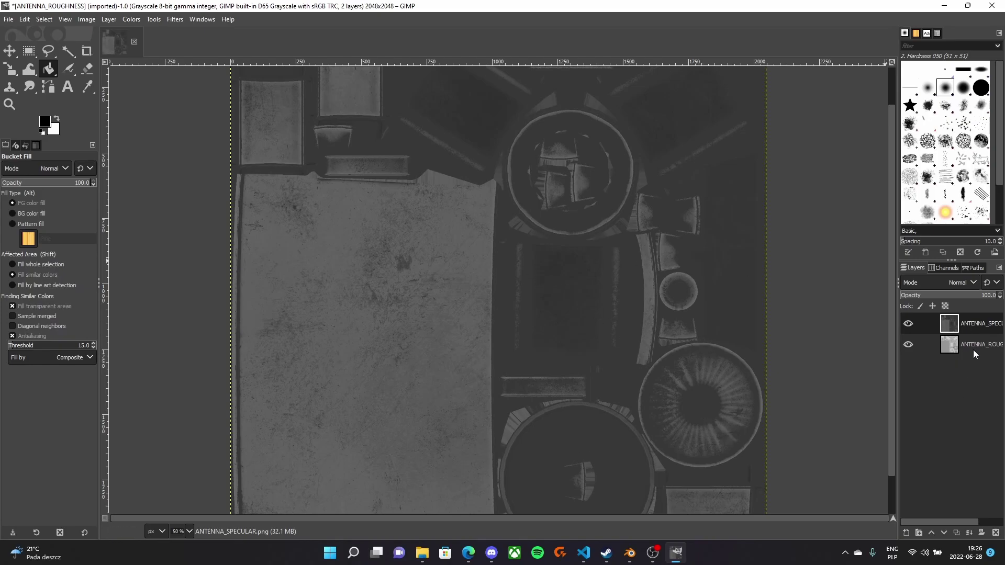
- Invert the colors of the ANTENNA_ROUGHNESS.png layer while ANTENNA_SPECULAR.png is hidden, and make the specular layer visible and active again
{"action": "left_click", "coordinate": [949, 351]}
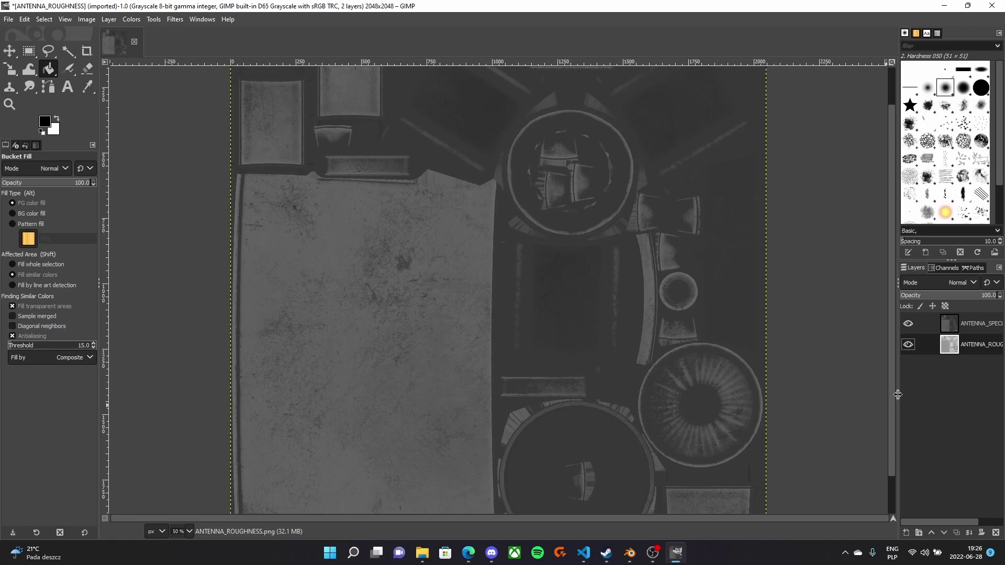
{"action": "left_click_drag", "start_coordinate": [900, 401], "coordinate": [822, 402]}
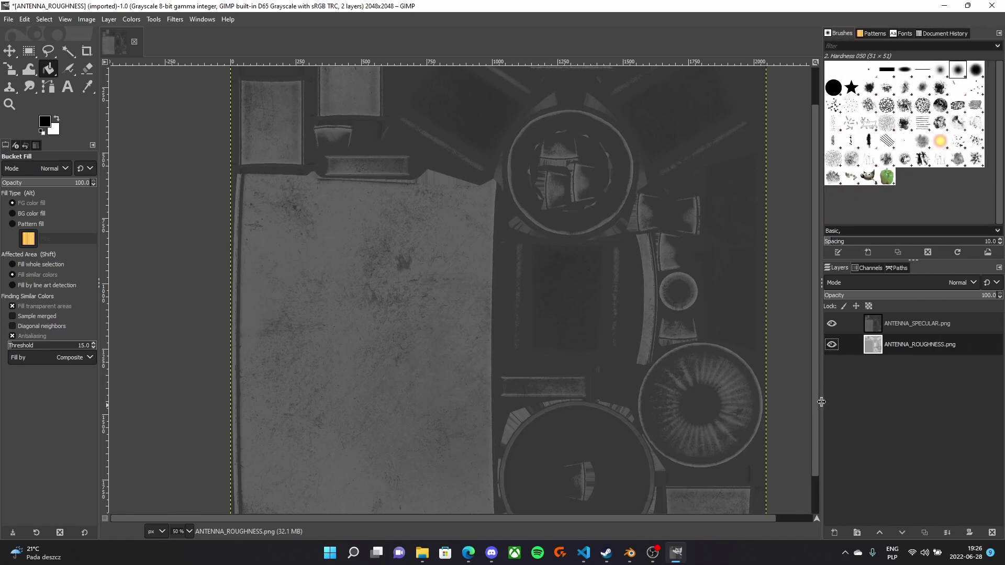
{"action": "left_click", "coordinate": [832, 325]}
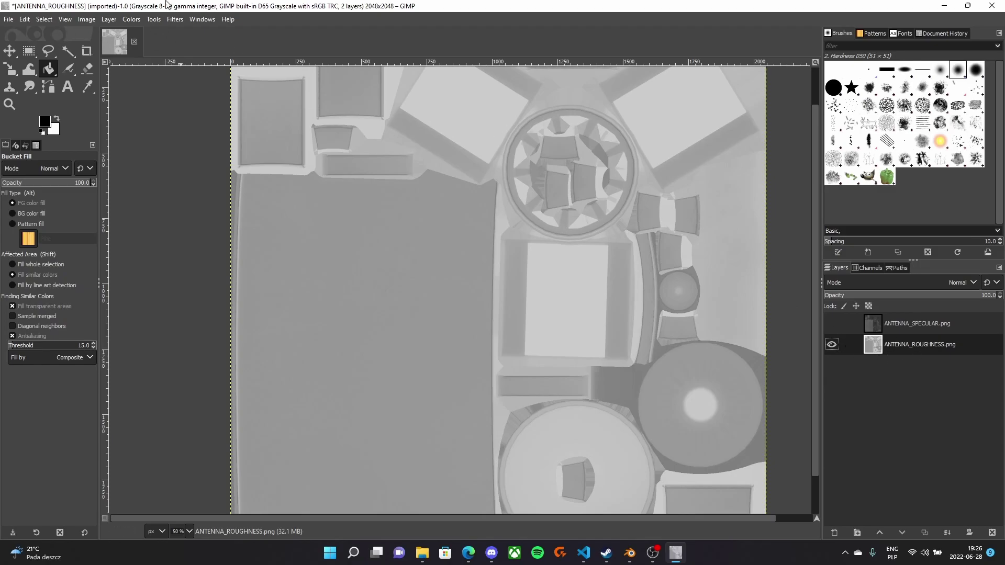
{"action": "left_click", "coordinate": [130, 19]}
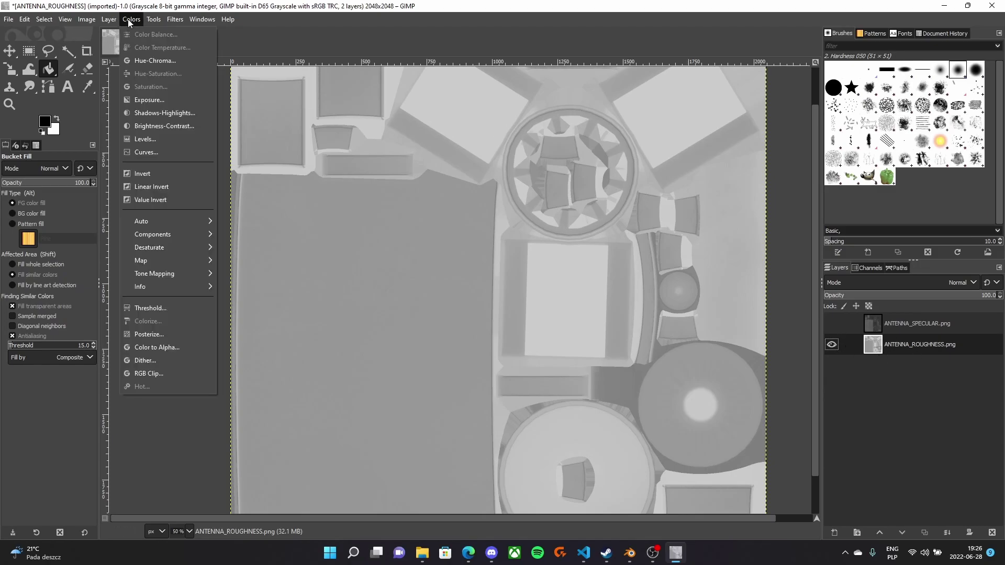
{"action": "left_click", "coordinate": [149, 174]}
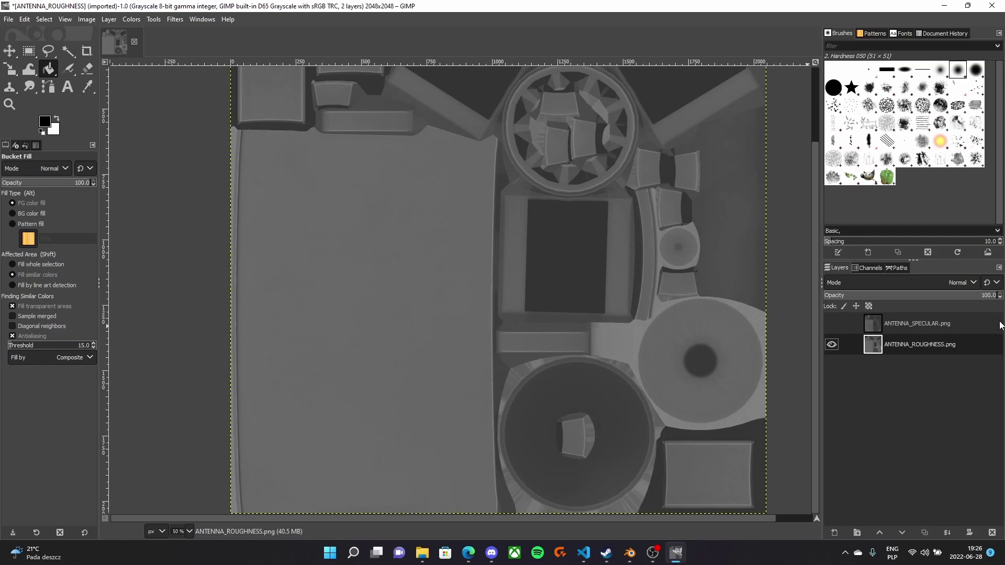
{"action": "left_click", "coordinate": [916, 324]}
{"action": "left_click", "coordinate": [832, 324]}
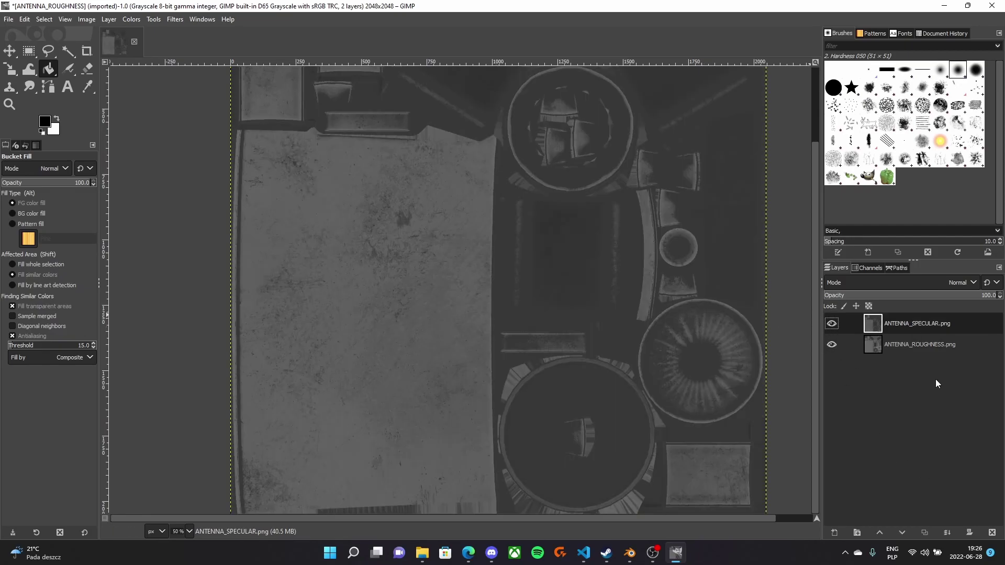